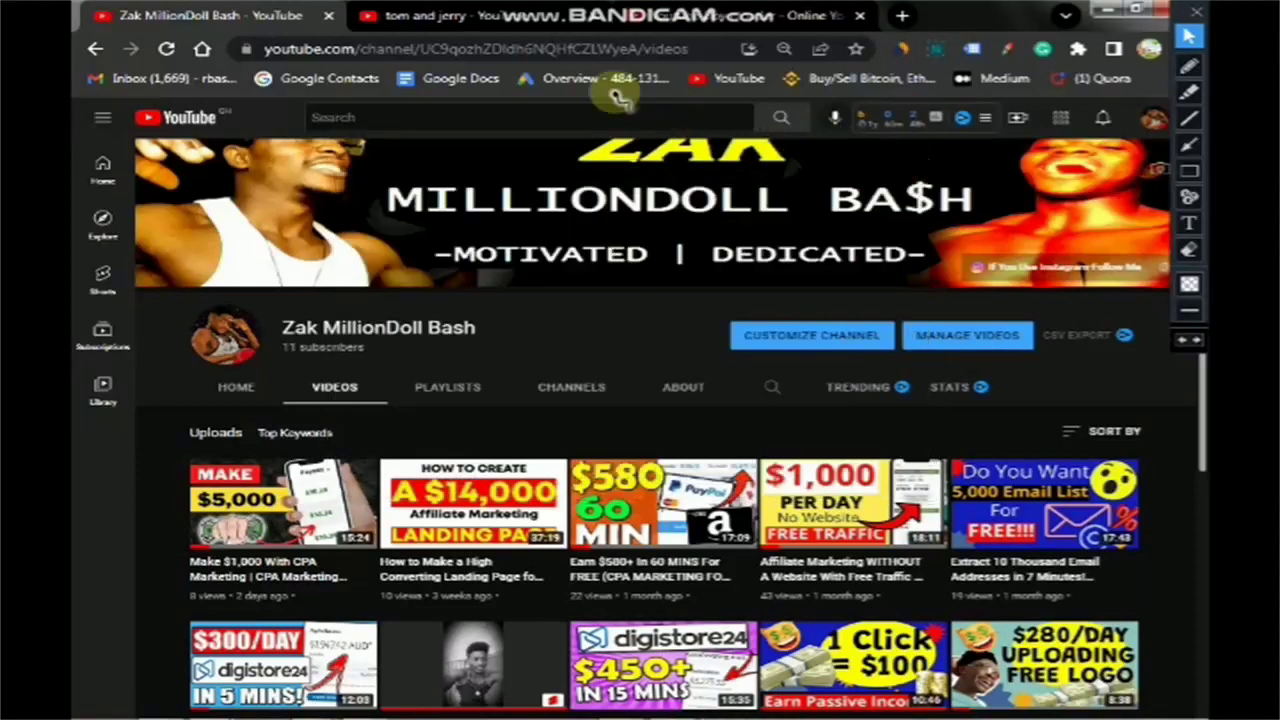
Bring up the YouTube search results for 'tom and jerry' in their browser tab
click(435, 16)
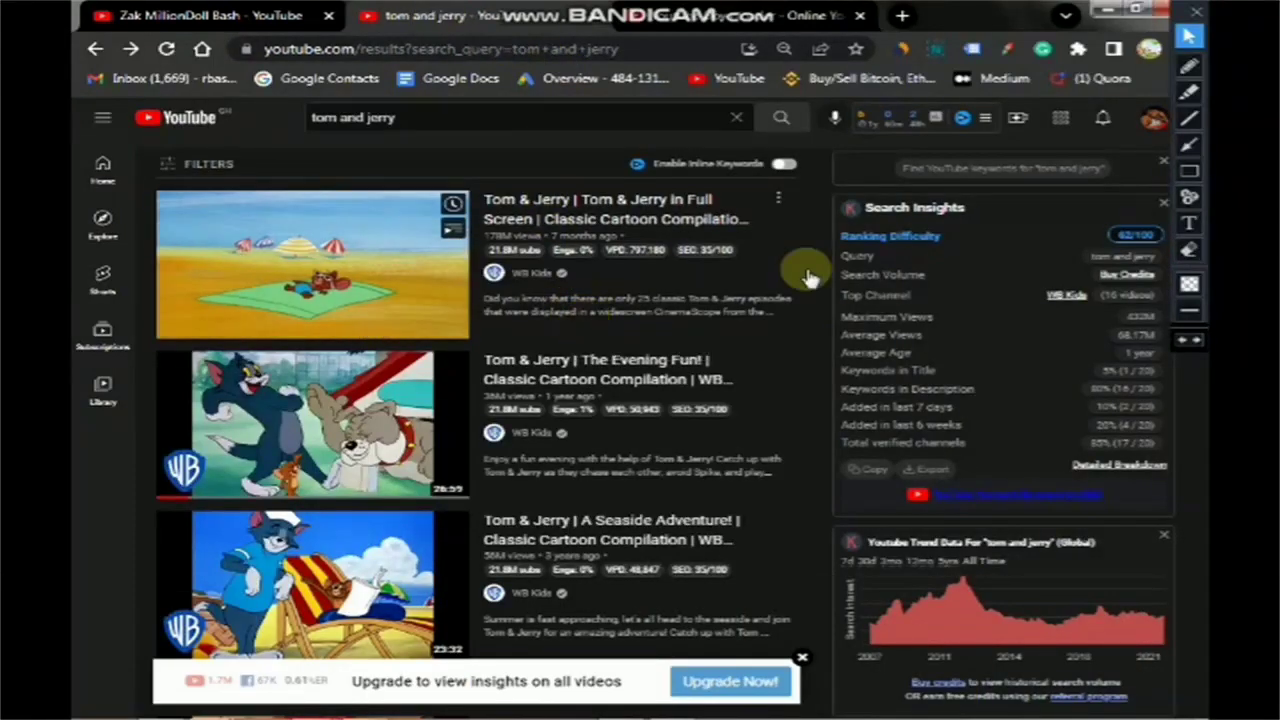
Open the first result, 'Tom & Jerry in Full Screen | Classic Cartoon Compilation | WB Kids'
click(1189, 65)
mouse_move(289, 108)
mouse_down()
mouse_move(410, 100)
mouse_move(423, 120)
mouse_move(392, 128)
mouse_up()
drag(292, 134, 284, 106)
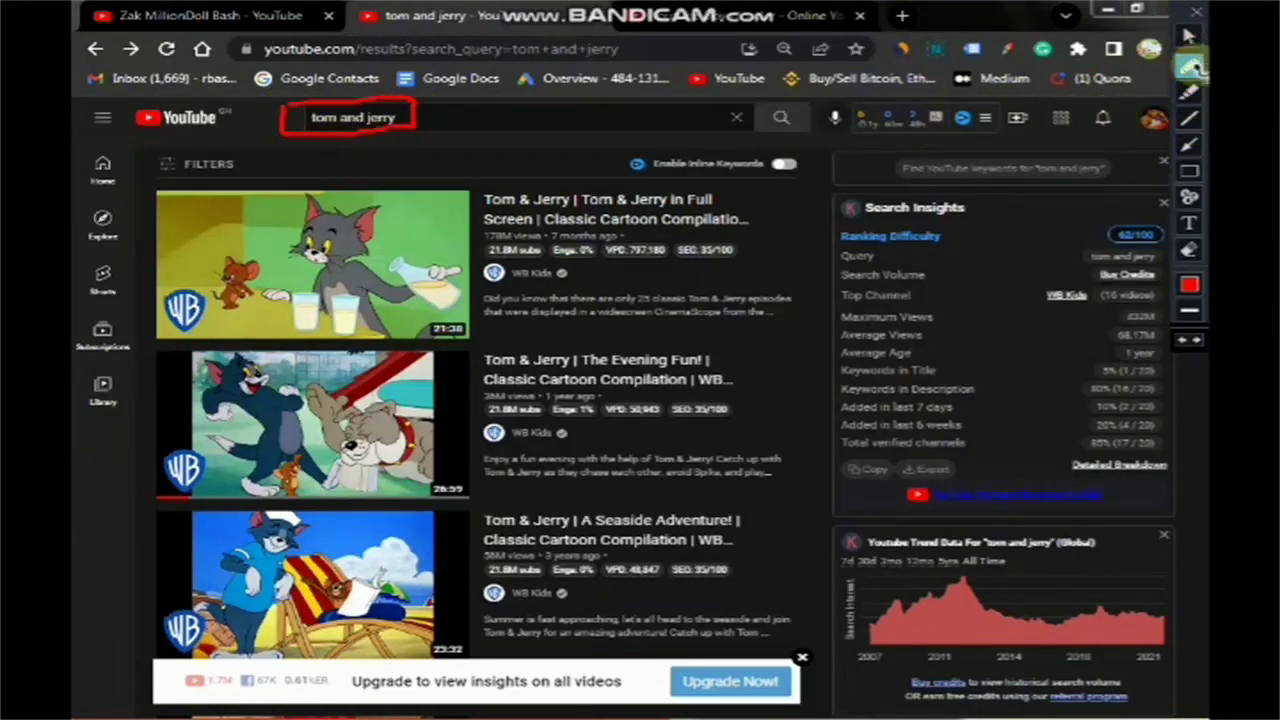
click(1191, 253)
drag(314, 120, 478, 147)
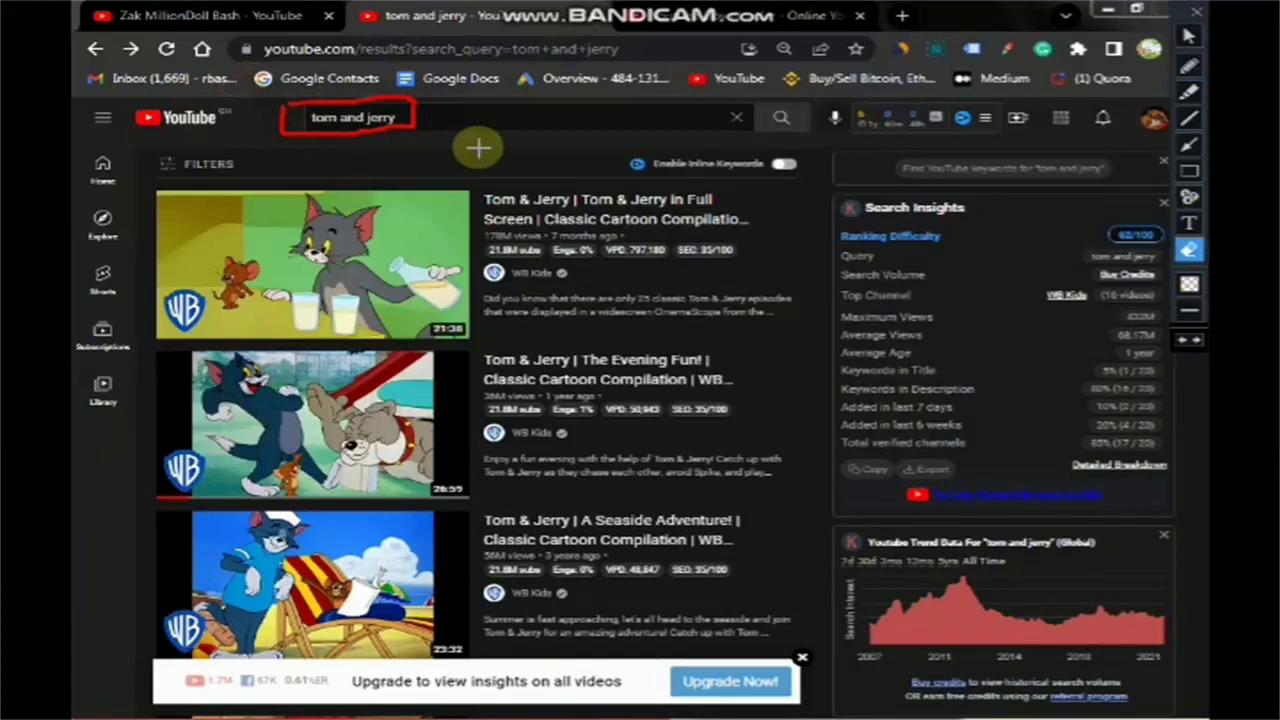
click(1189, 36)
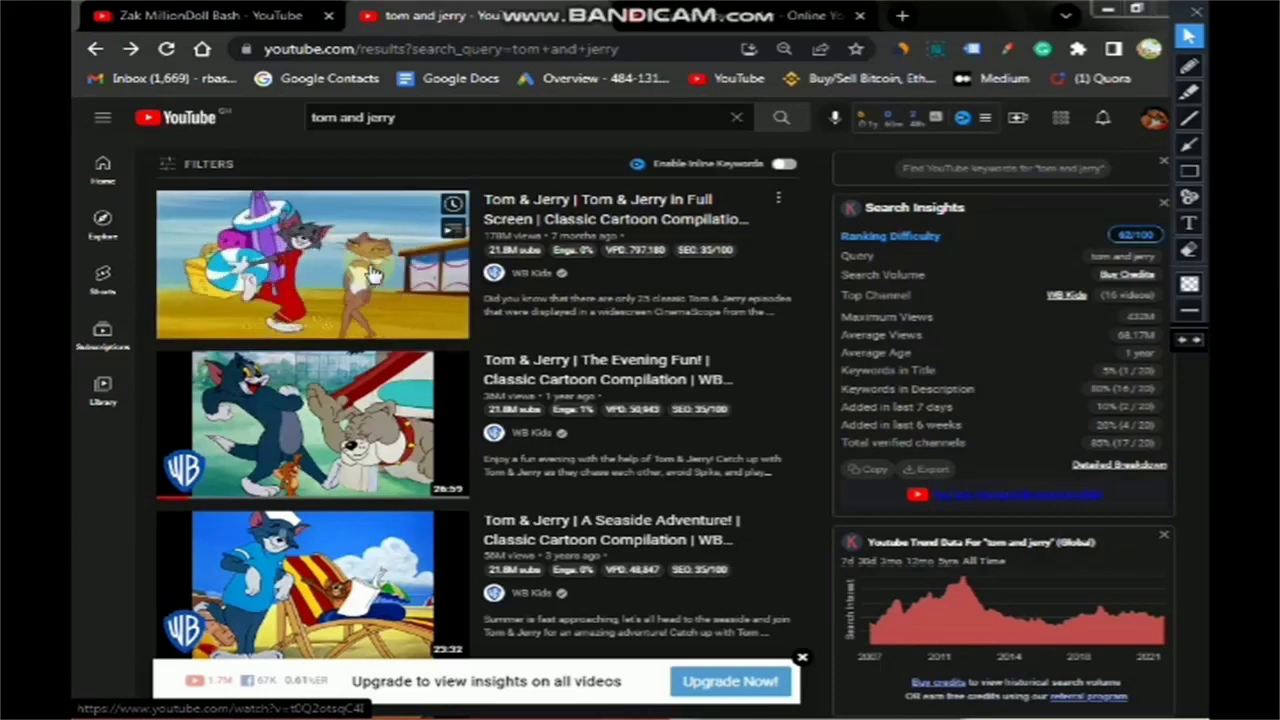
click(531, 300)
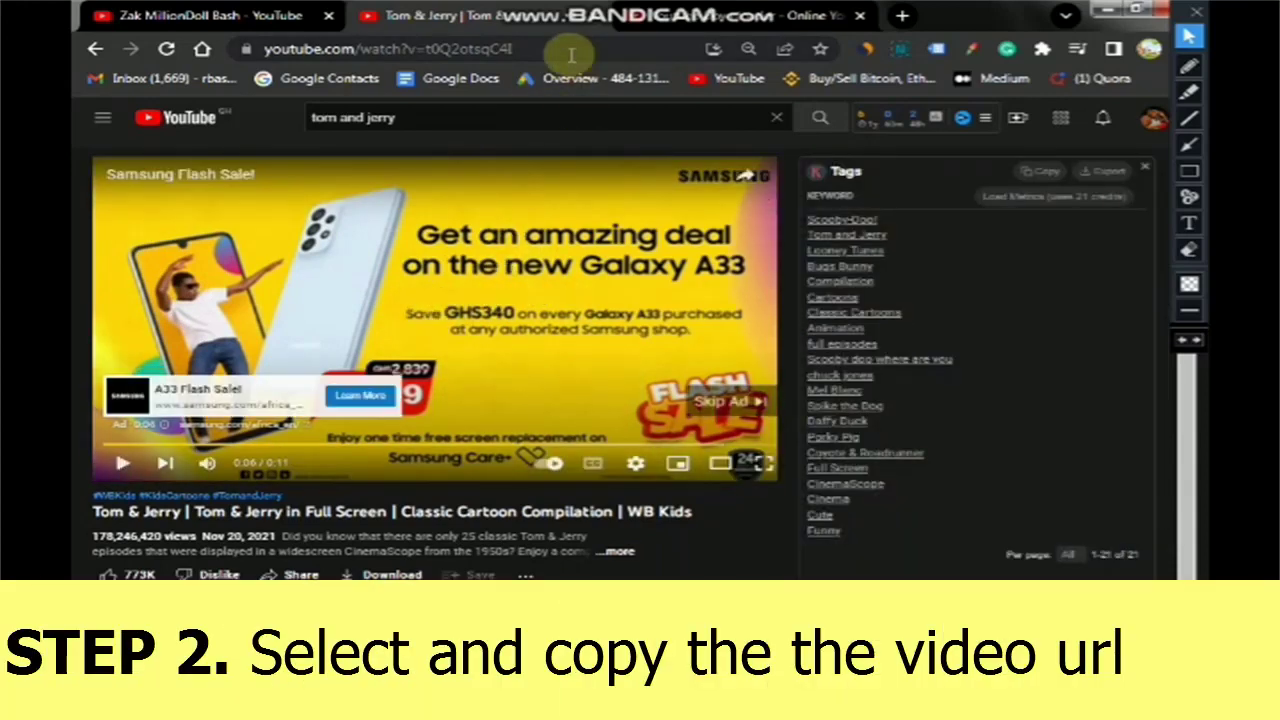
Copy the Tom & Jerry video's web address from the address bar
click(1189, 65)
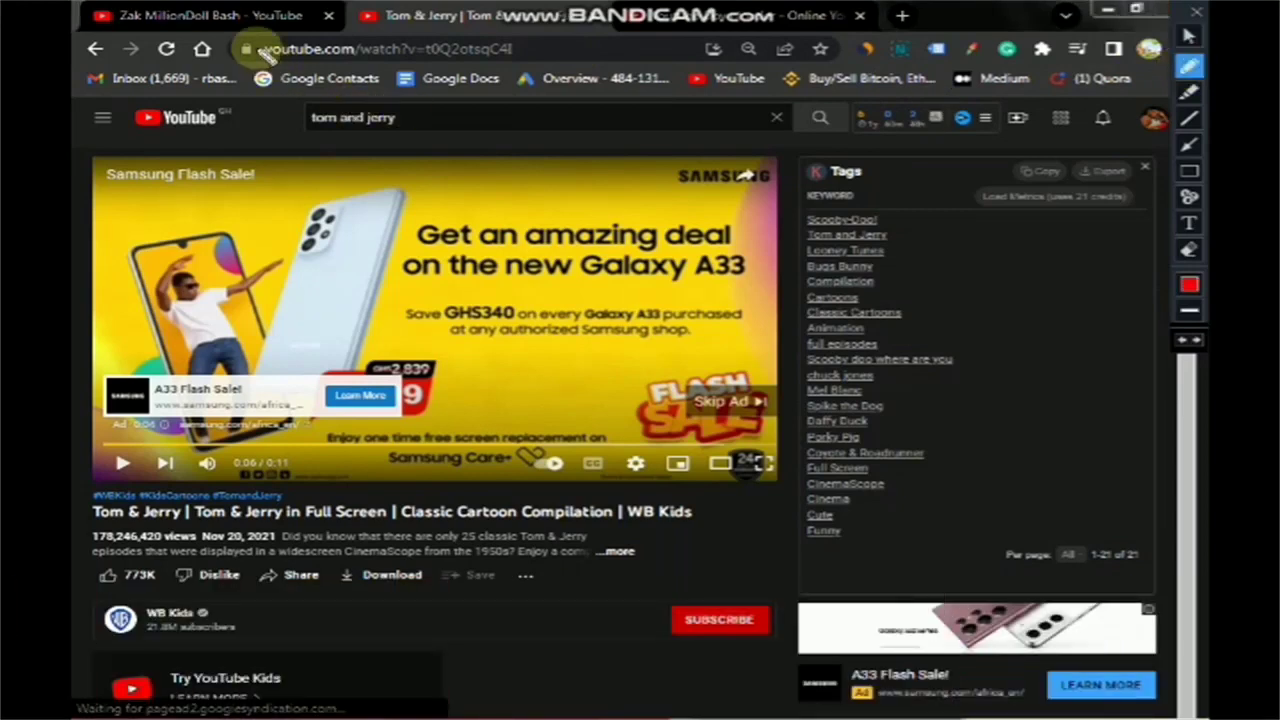
mouse_move(236, 42)
mouse_down()
mouse_move(330, 75)
mouse_move(520, 72)
mouse_move(535, 42)
mouse_move(240, 45)
mouse_up()
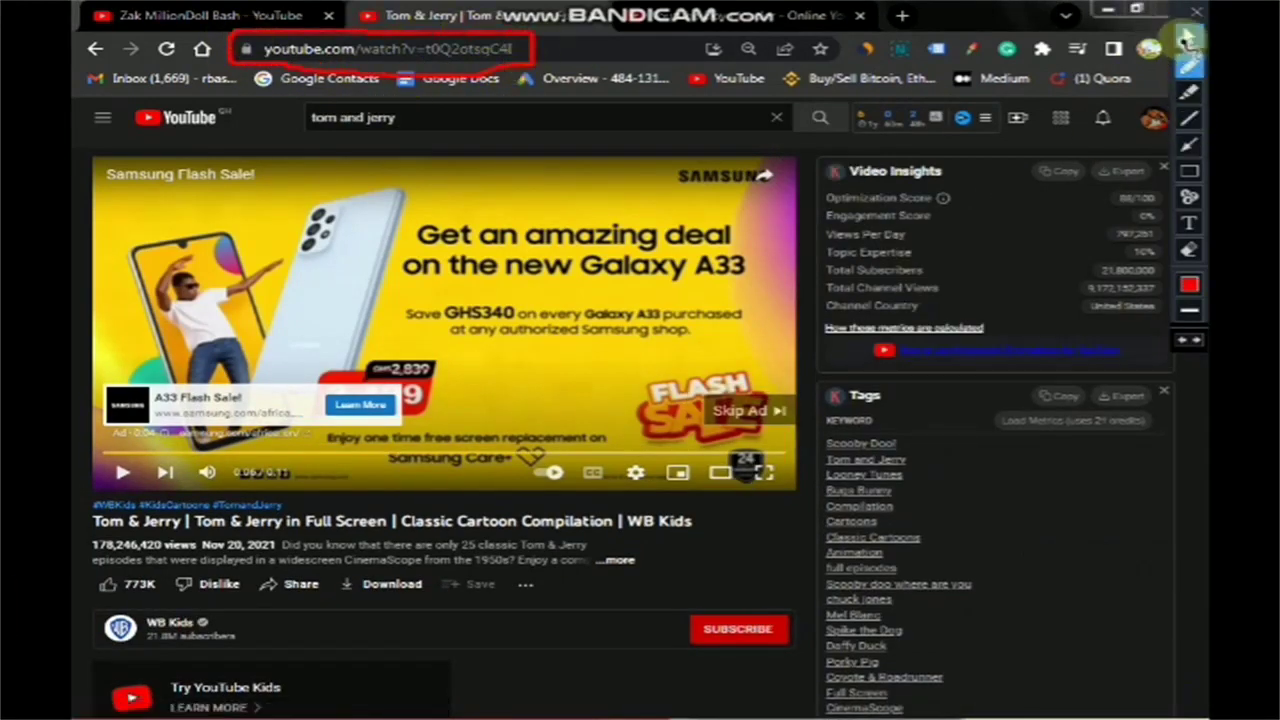
click(1187, 37)
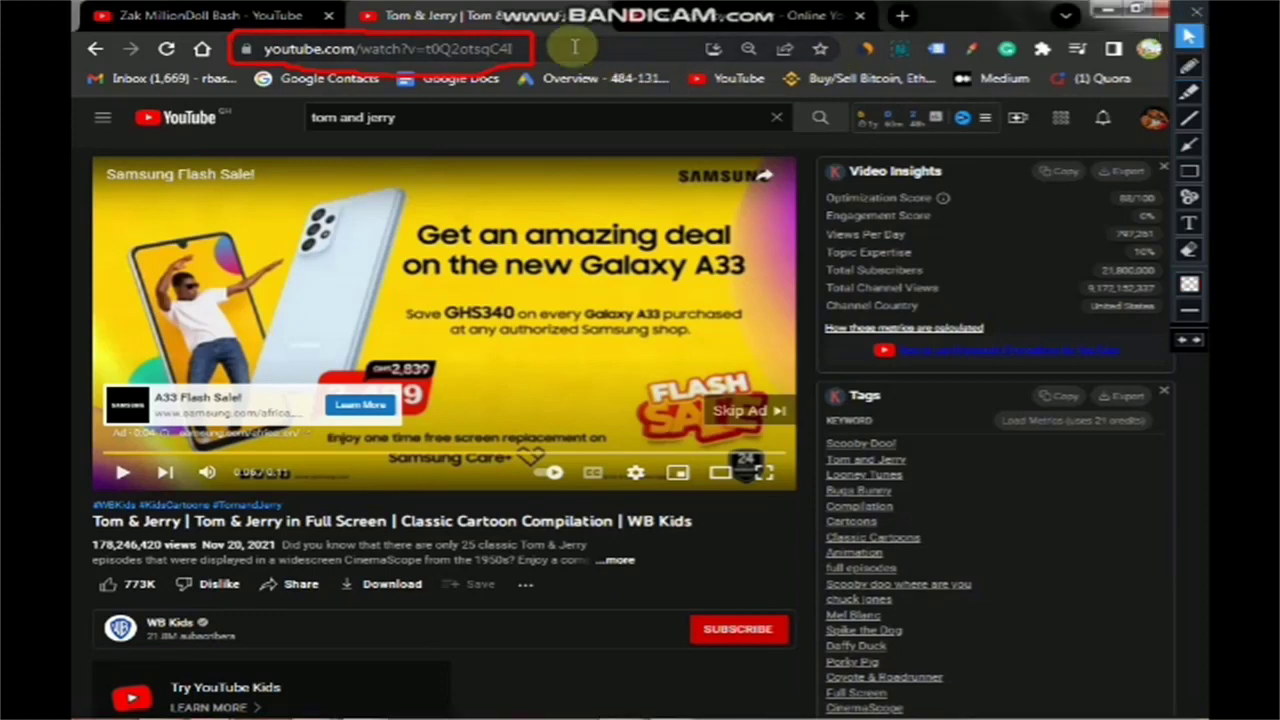
click(572, 52)
right_click(445, 48)
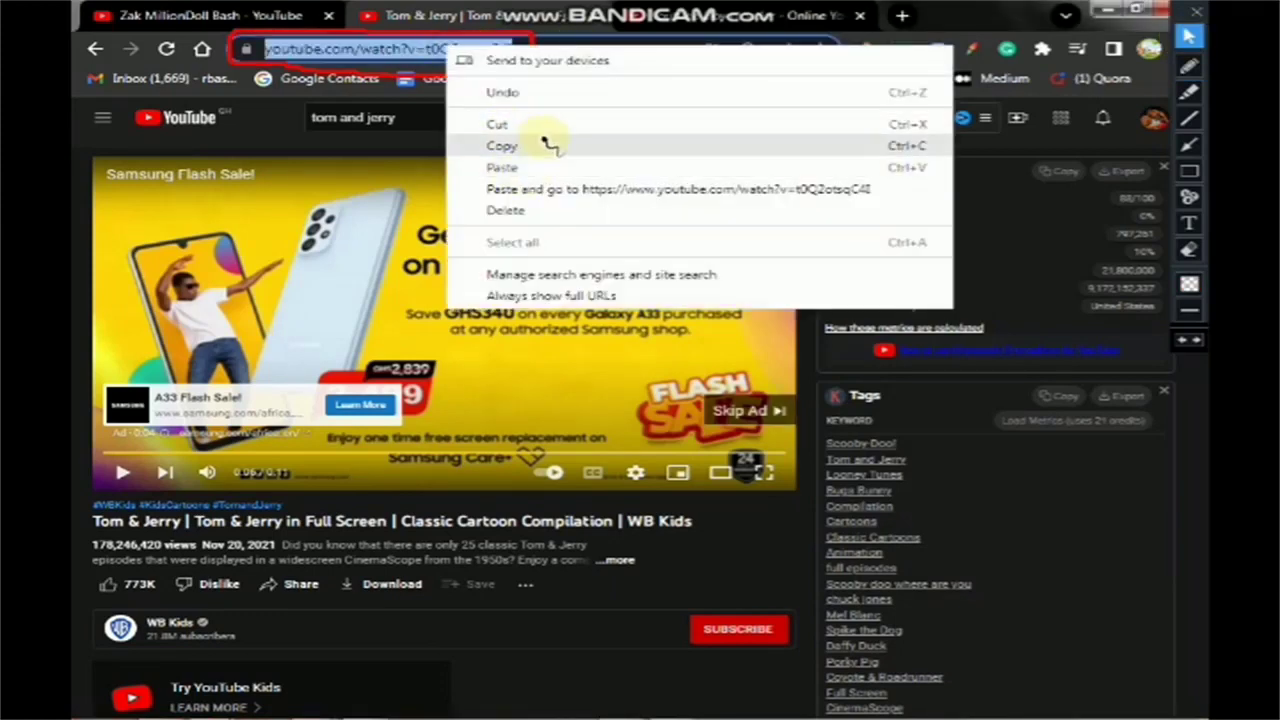
click(540, 138)
Bring up the YT1s.com YouTube Downloader page
click(1189, 250)
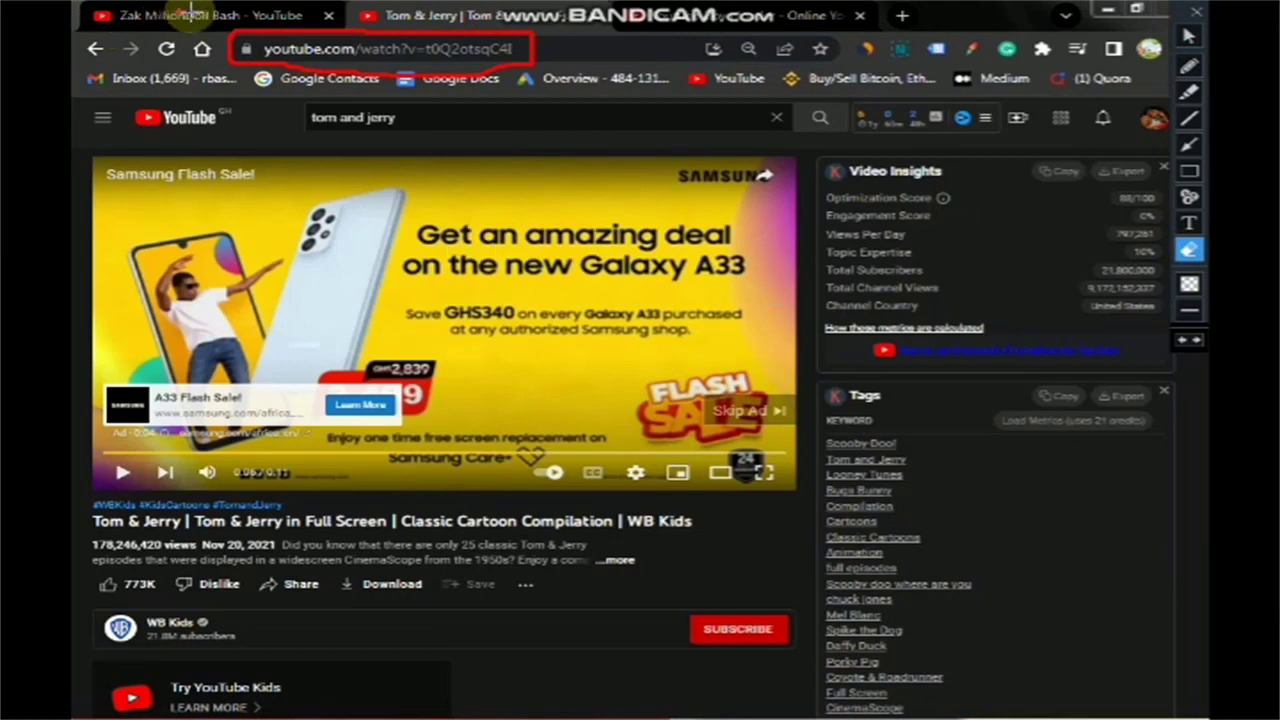
click(608, 141)
click(1187, 37)
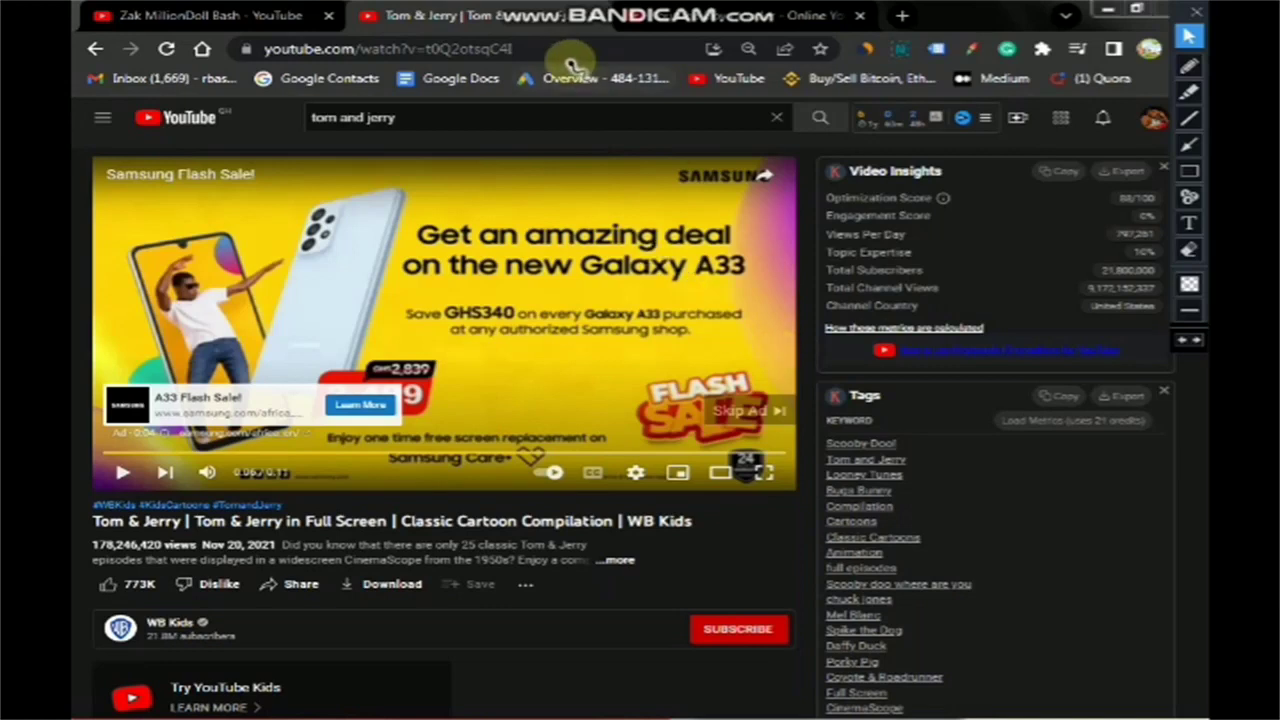
click(738, 24)
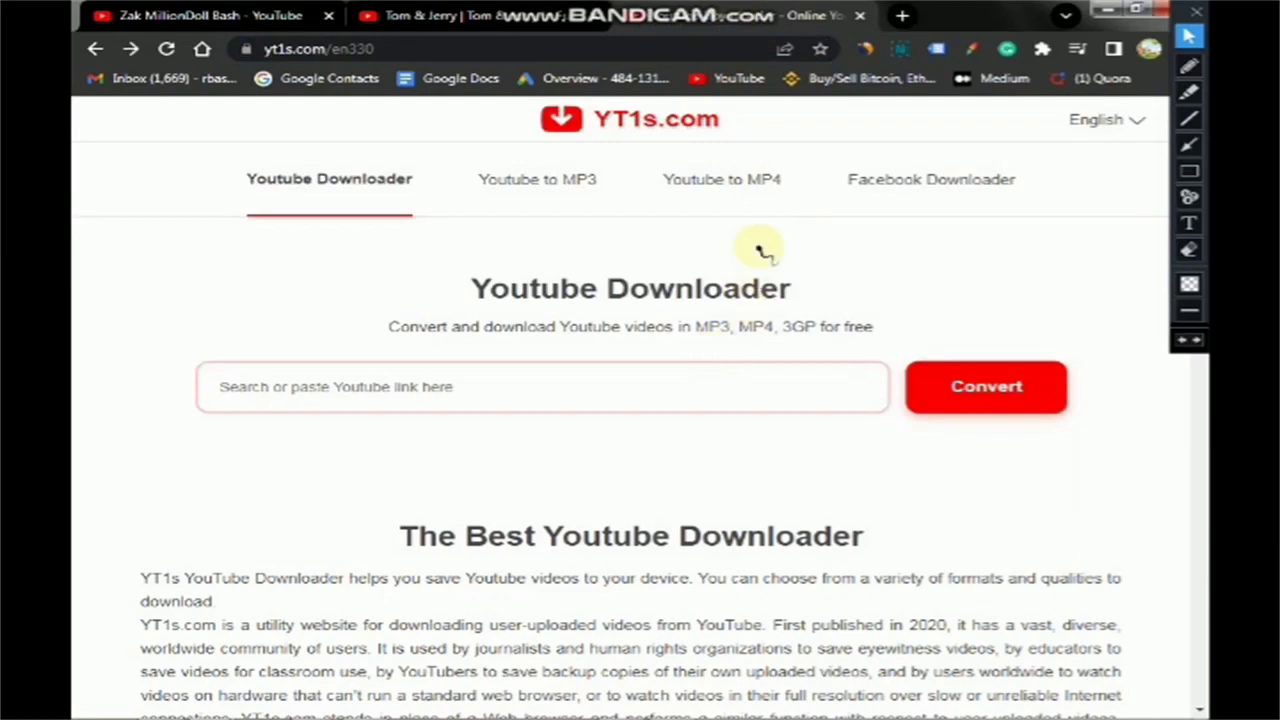
Paste the copied YouTube link into the YT1s.com link field
click(1189, 65)
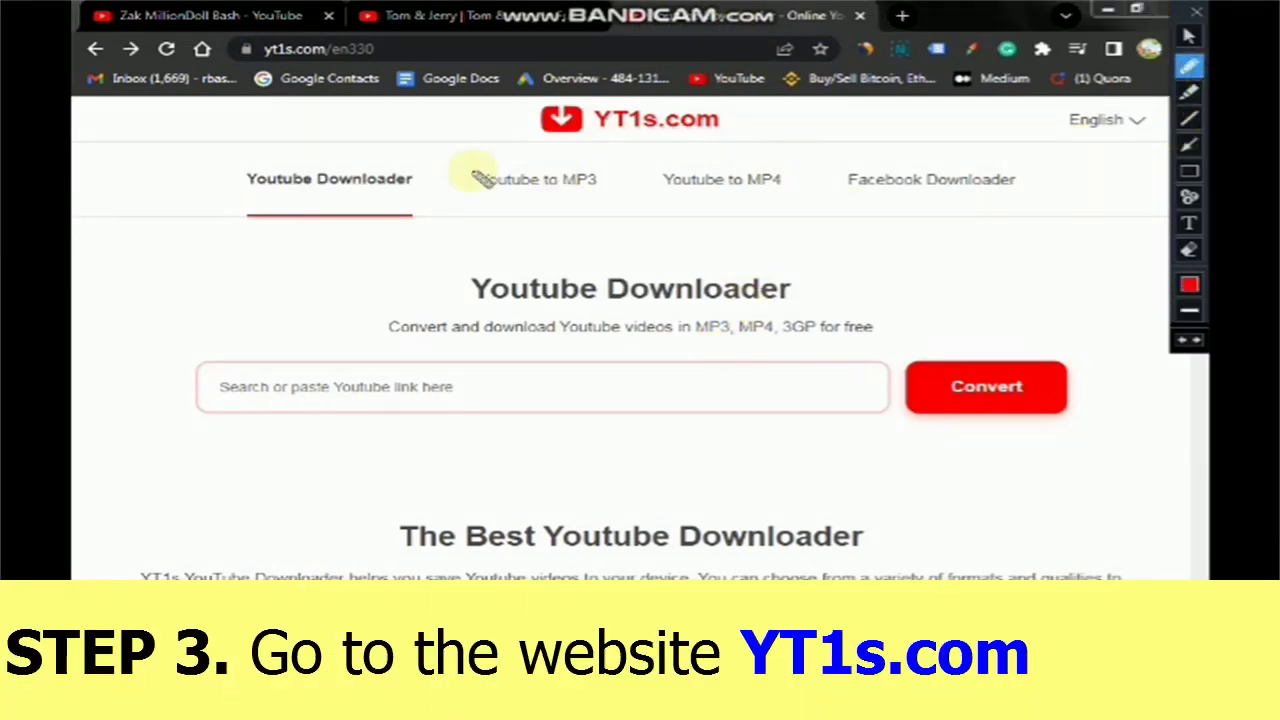
mouse_move(512, 104)
mouse_down()
mouse_move(513, 148)
mouse_move(680, 147)
mouse_move(730, 103)
mouse_move(495, 103)
mouse_up()
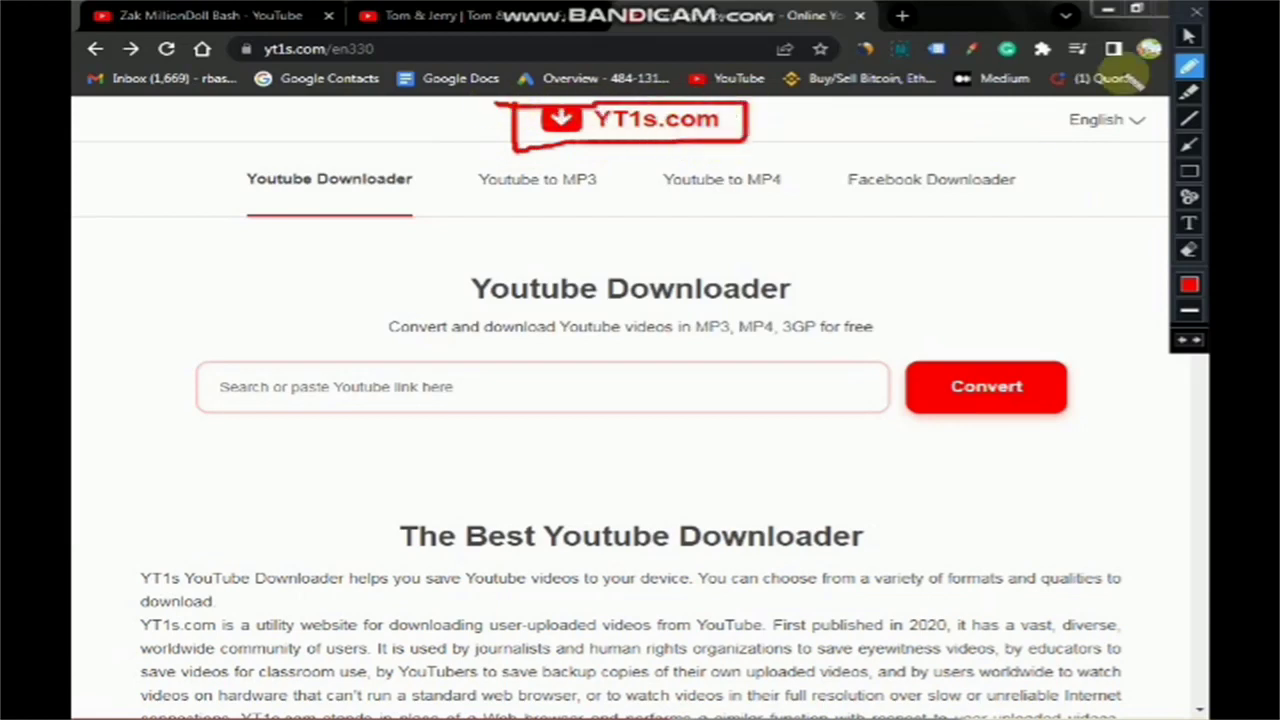
click(1190, 250)
mouse_move(447, 97)
mouse_down()
mouse_move(591, 177)
mouse_move(803, 186)
mouse_up()
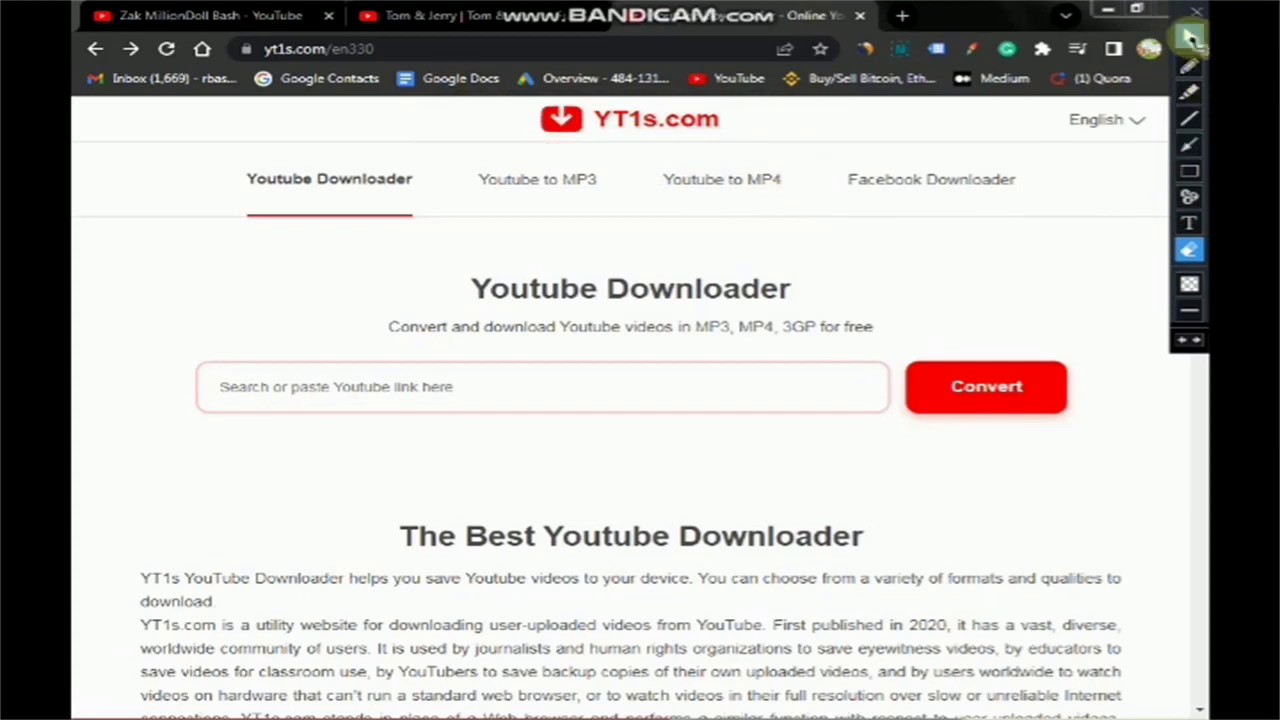
click(1190, 37)
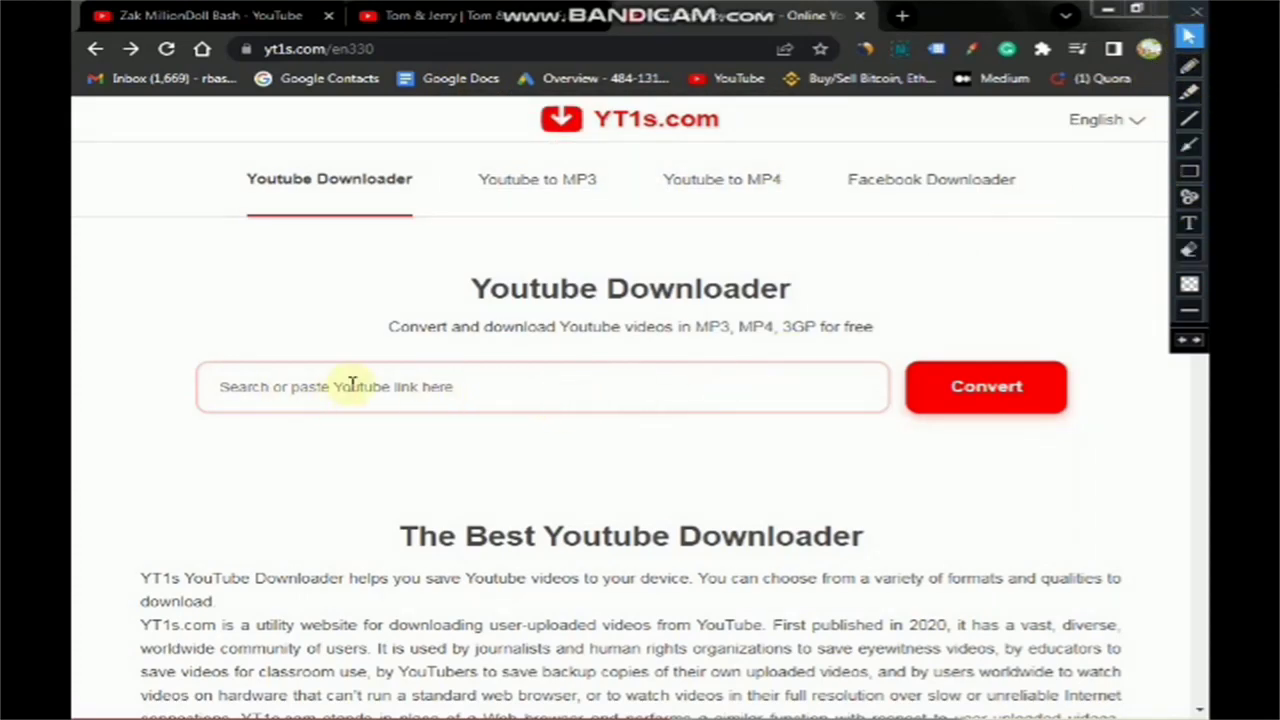
click(449, 398)
right_click(392, 390)
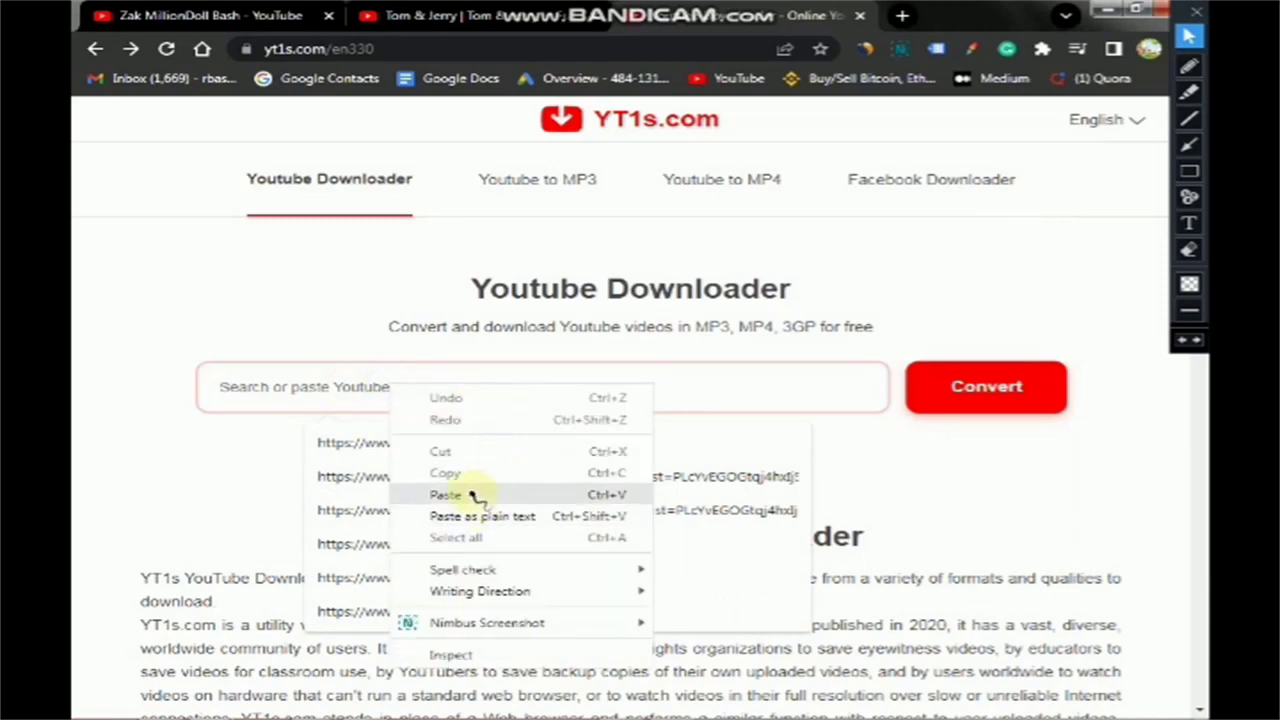
click(478, 491)
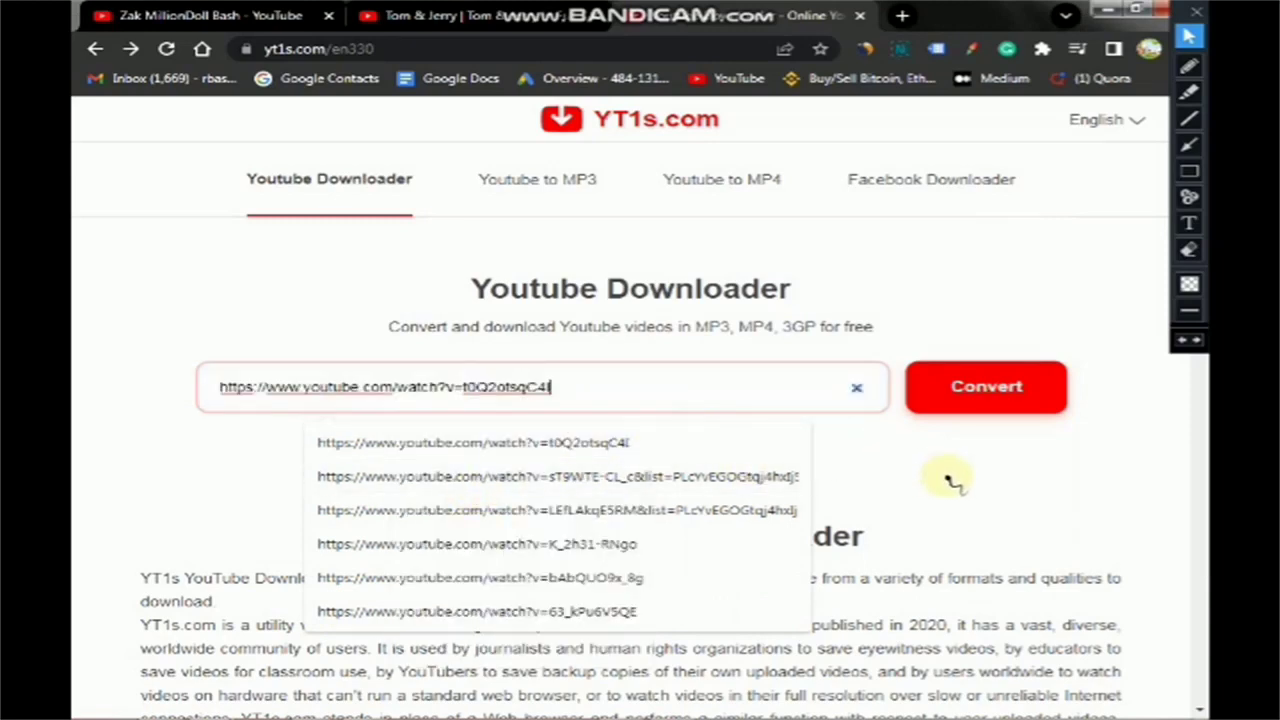
Convert the link so the 21:38 Tom & Jerry video appears with MP4 offered
click(1189, 67)
mouse_move(905, 418)
mouse_down()
mouse_move(1063, 423)
mouse_move(1085, 372)
mouse_move(897, 345)
mouse_up()
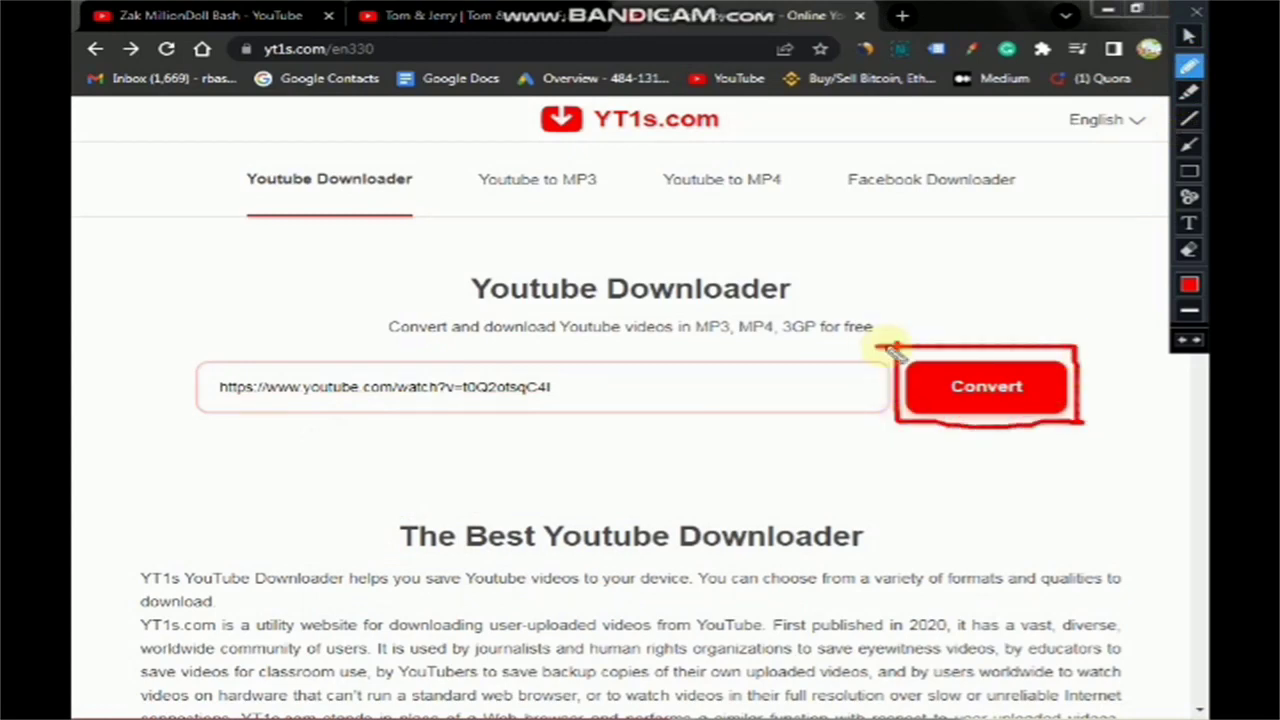
click(1189, 36)
click(945, 383)
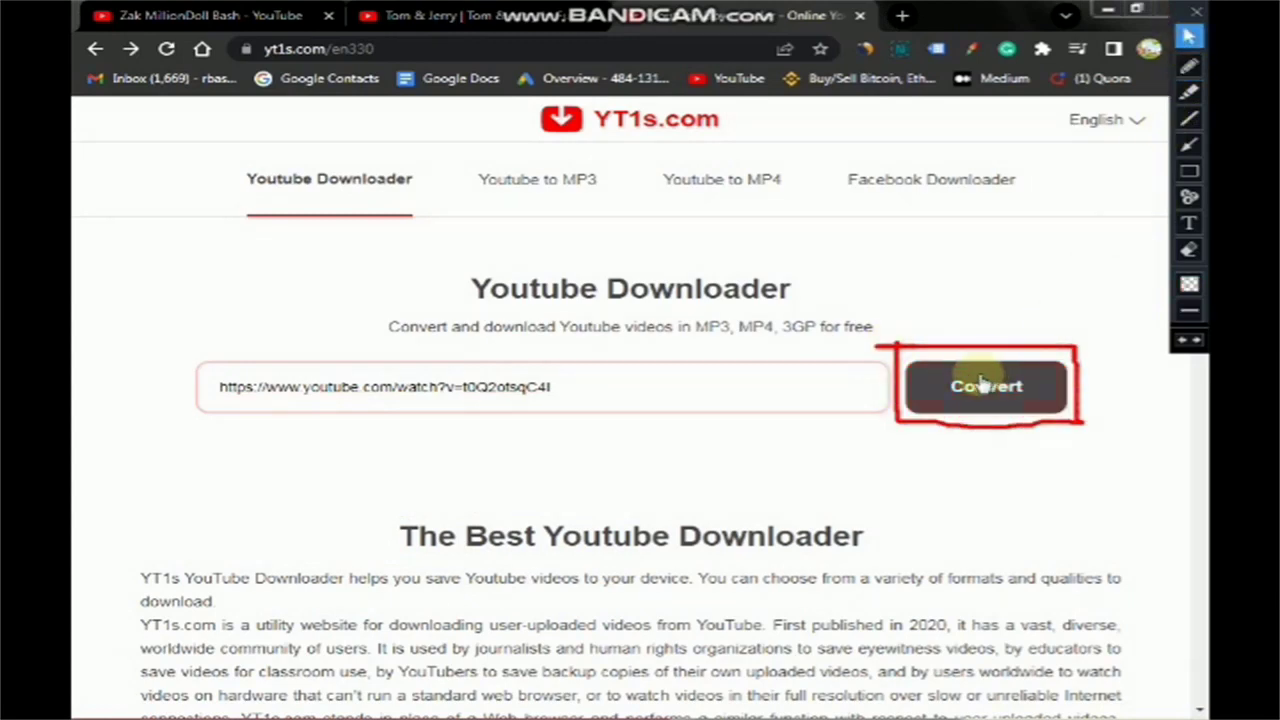
key(e)
mouse_move(1029, 460)
mouse_down()
mouse_move(1139, 477)
mouse_move(880, 346)
mouse_up()
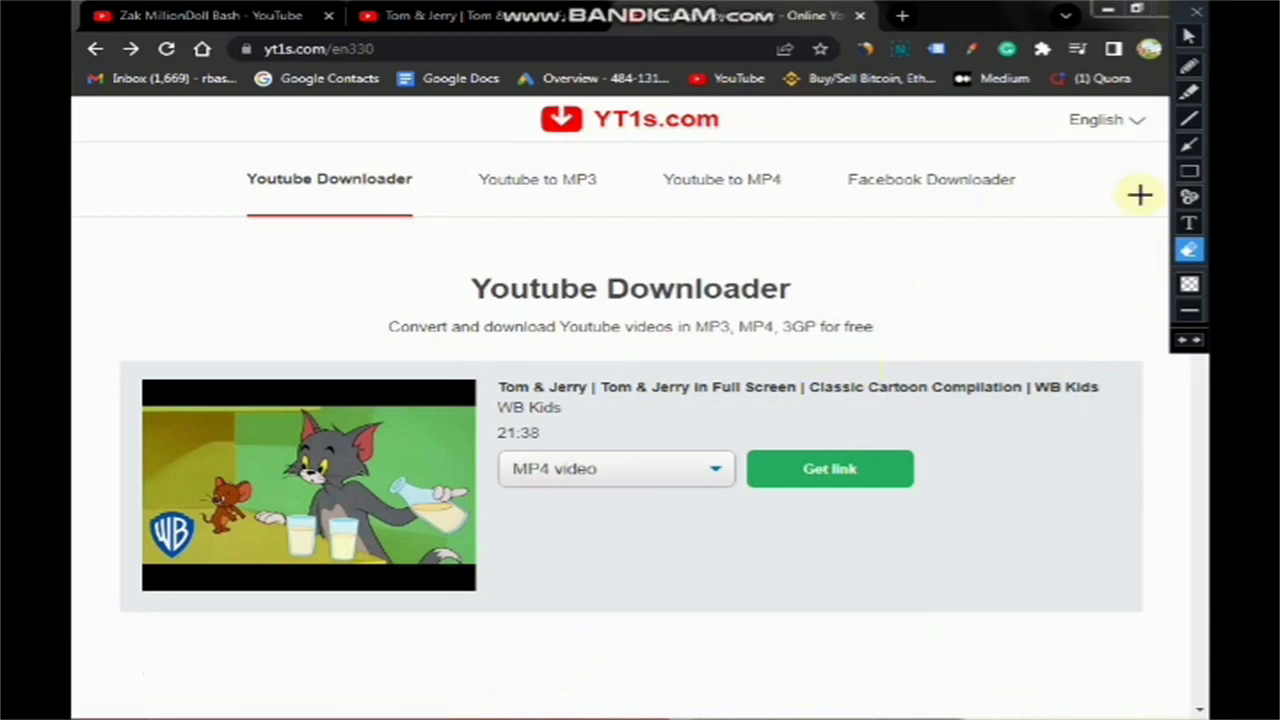
Generate the MP4 download link for the 21:38 Tom & Jerry video
click(1190, 65)
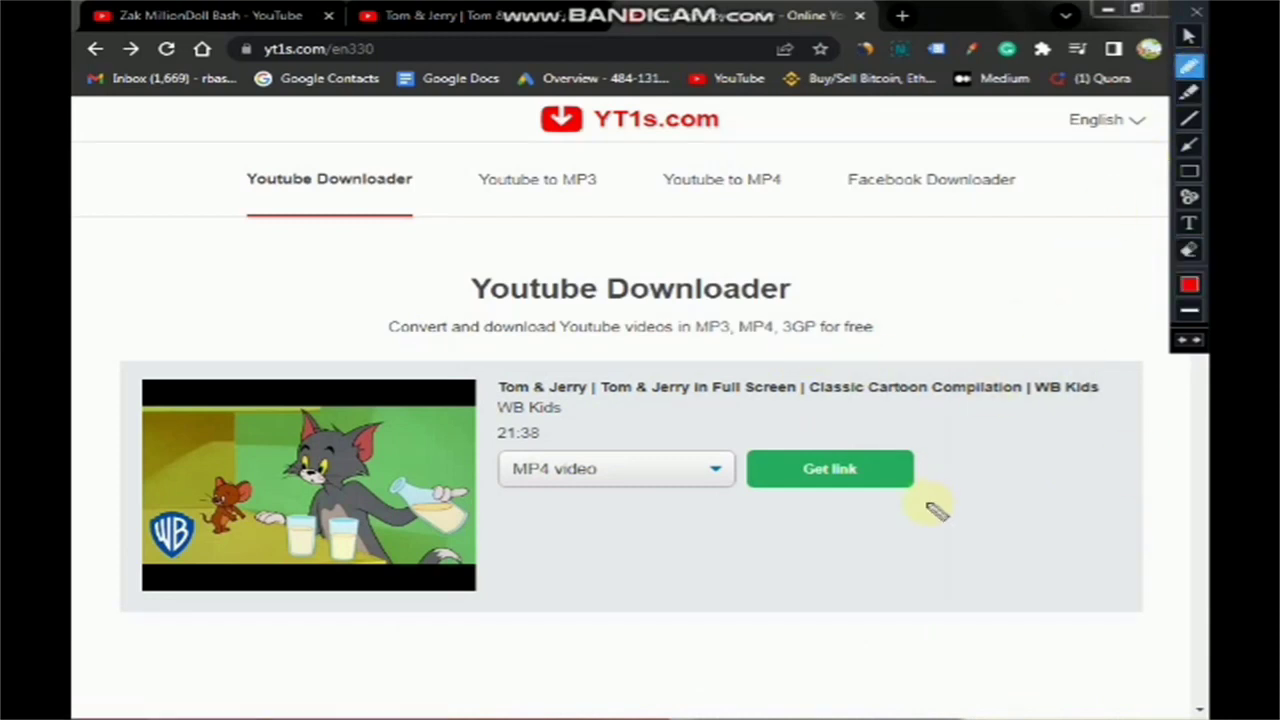
drag(736, 435, 907, 435)
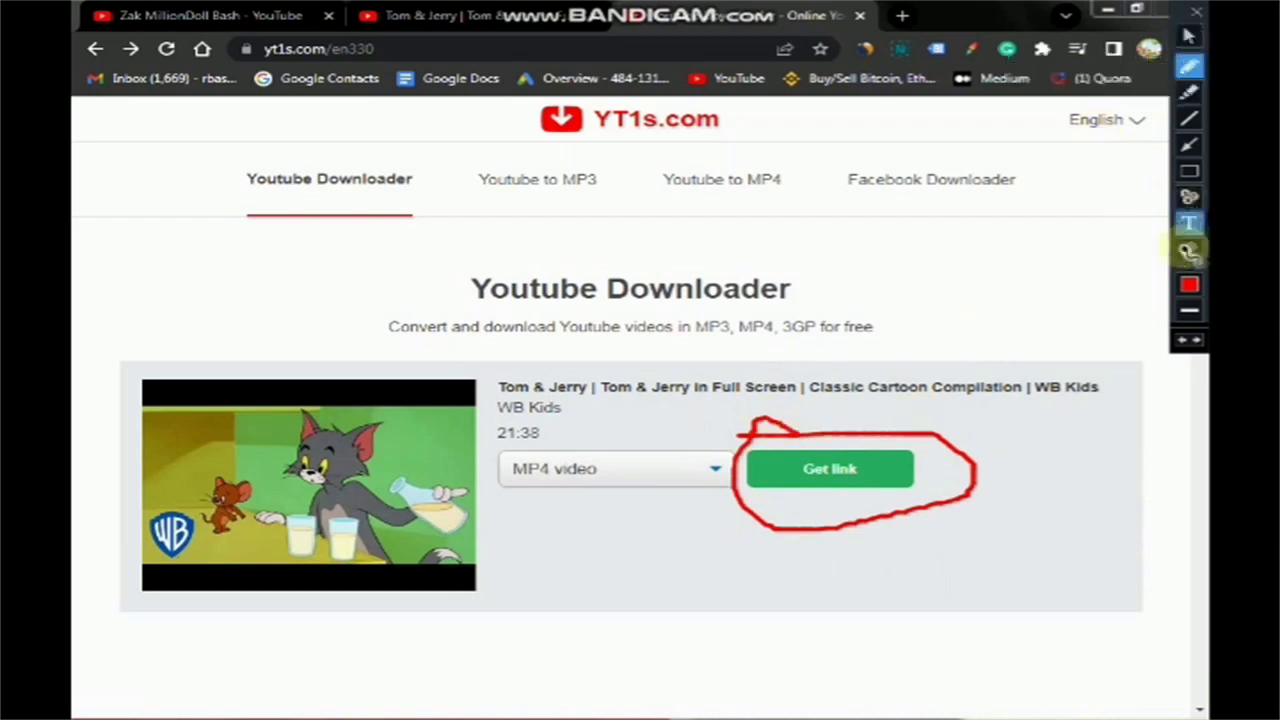
click(1190, 250)
click(1190, 35)
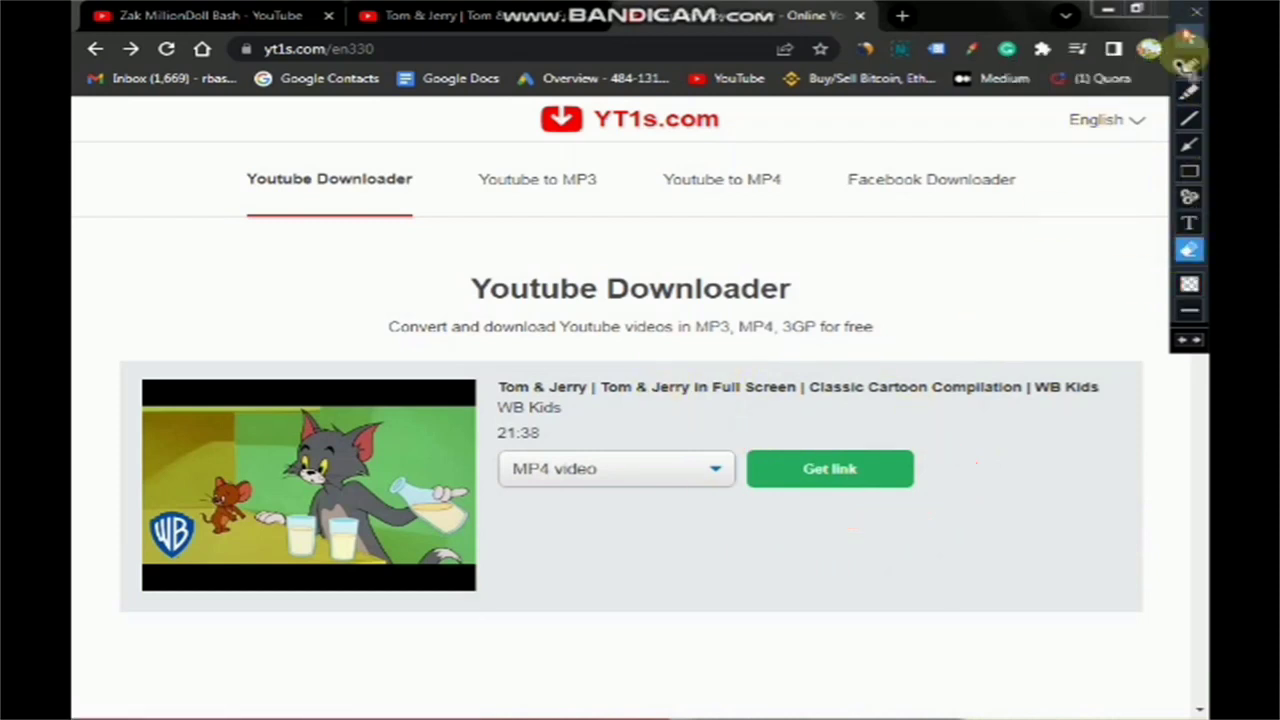
click(824, 478)
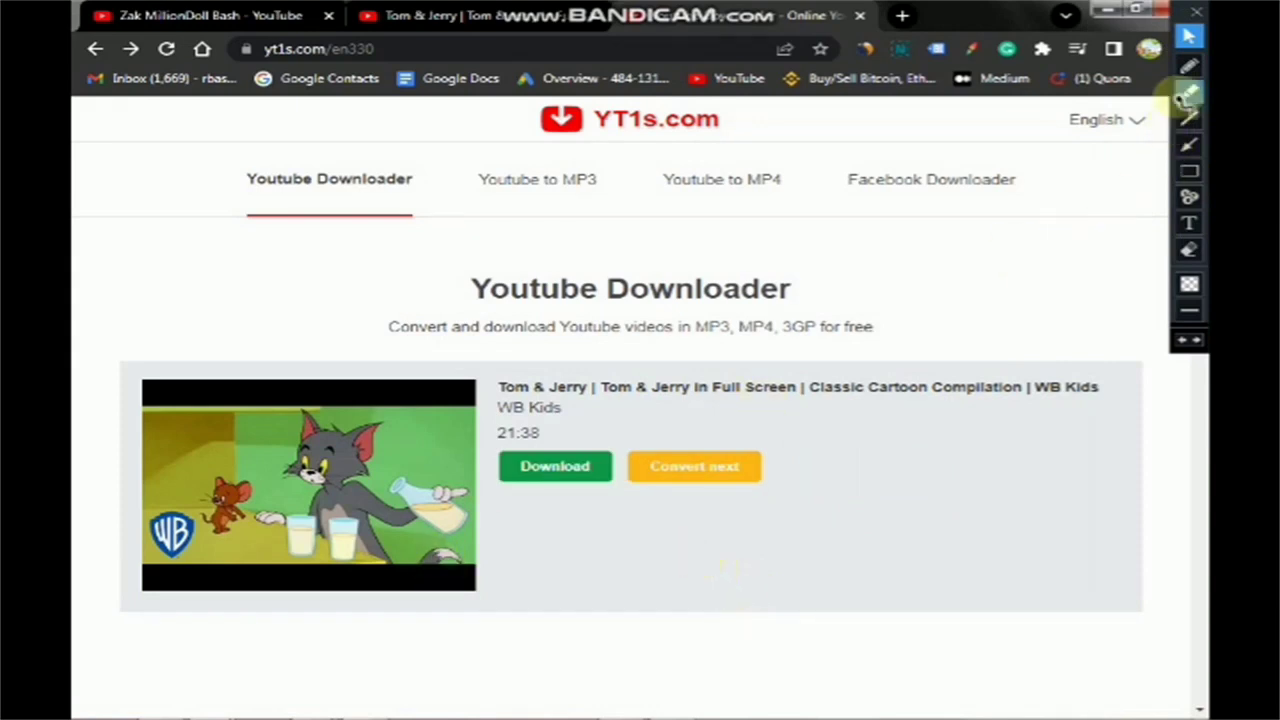
click(1189, 66)
drag(118, 376, 500, 380)
mouse_move(528, 590)
mouse_down()
mouse_move(323, 640)
mouse_move(123, 634)
mouse_move(162, 410)
mouse_move(140, 385)
mouse_up()
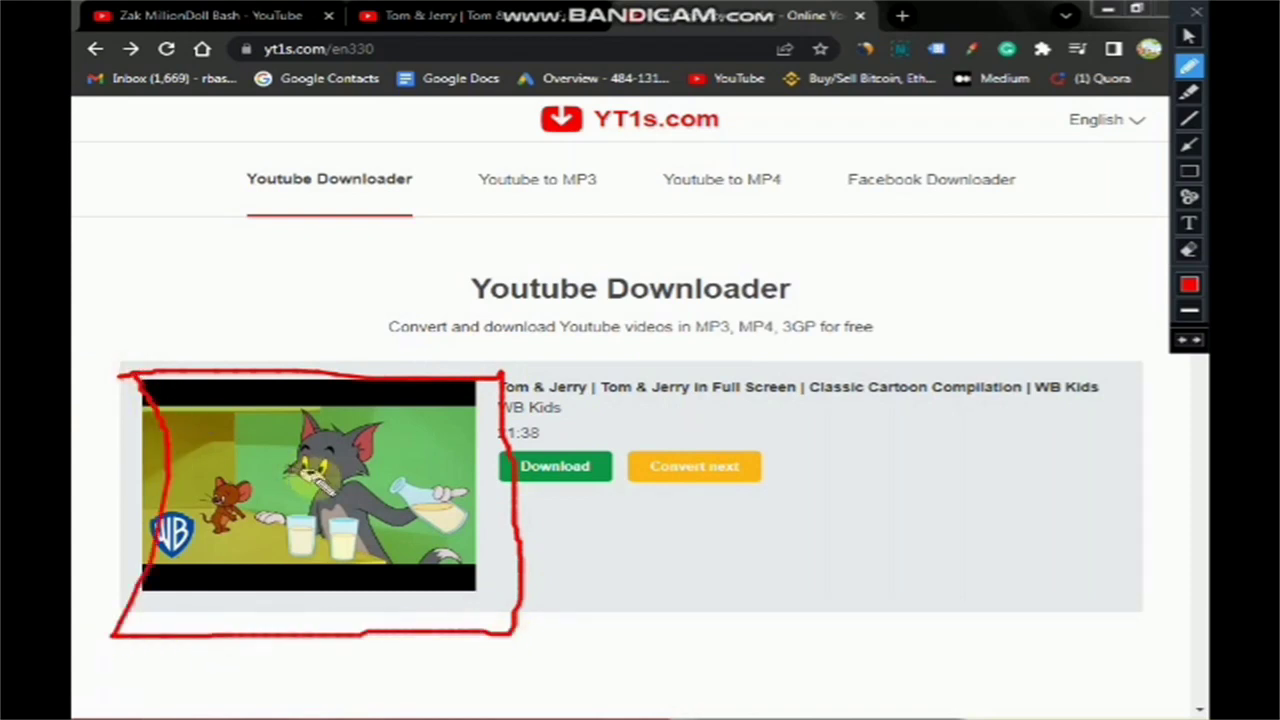
click(1189, 250)
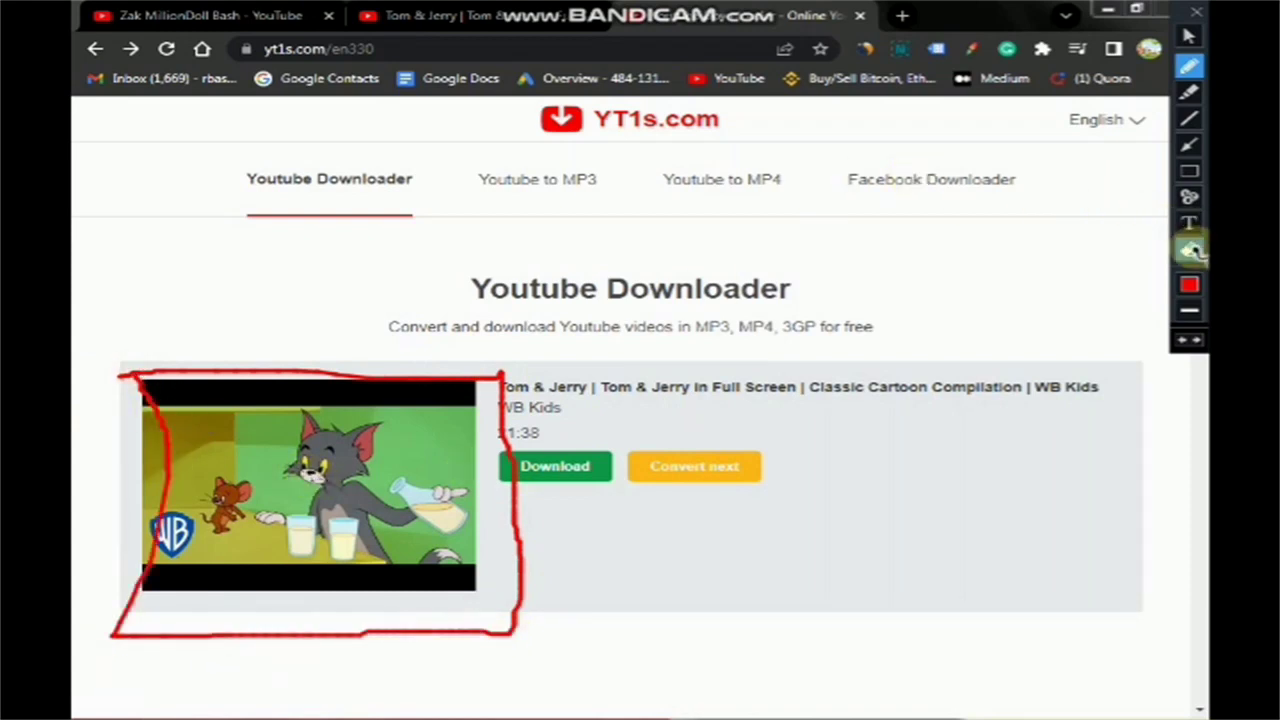
mouse_move(77, 323)
mouse_down()
mouse_move(434, 663)
mouse_move(640, 690)
mouse_up()
click(1188, 37)
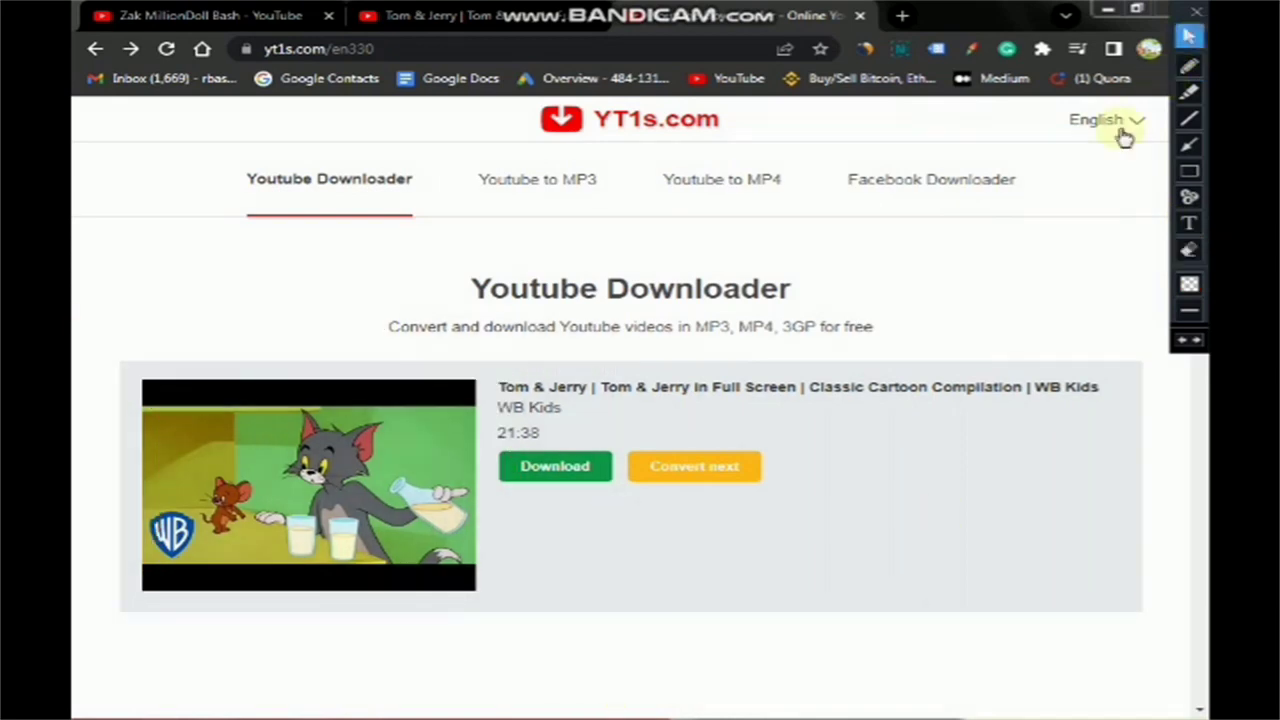
Start downloading the 462 MB Tom & Jerry .mp4 file in Chrome's download bar
click(556, 472)
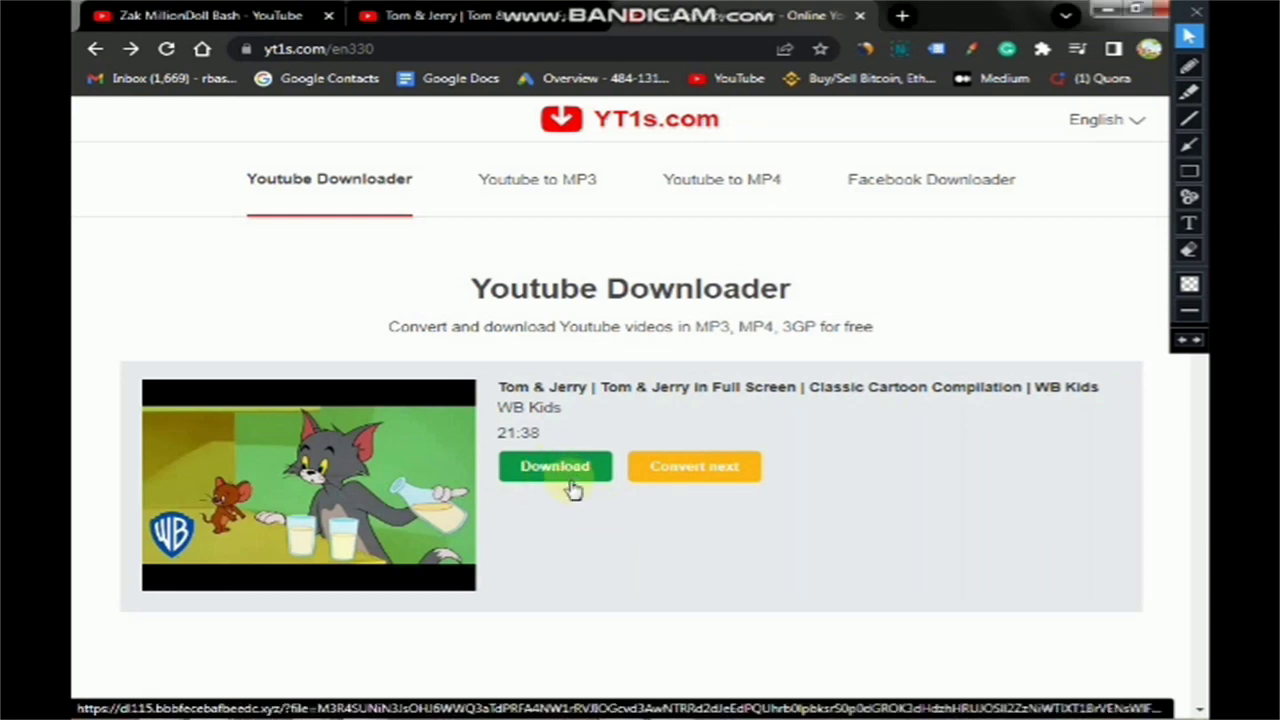
click(1189, 65)
mouse_move(578, 404)
mouse_down()
mouse_move(352, 612)
mouse_move(220, 690)
mouse_move(285, 698)
mouse_move(200, 700)
mouse_move(215, 688)
mouse_up()
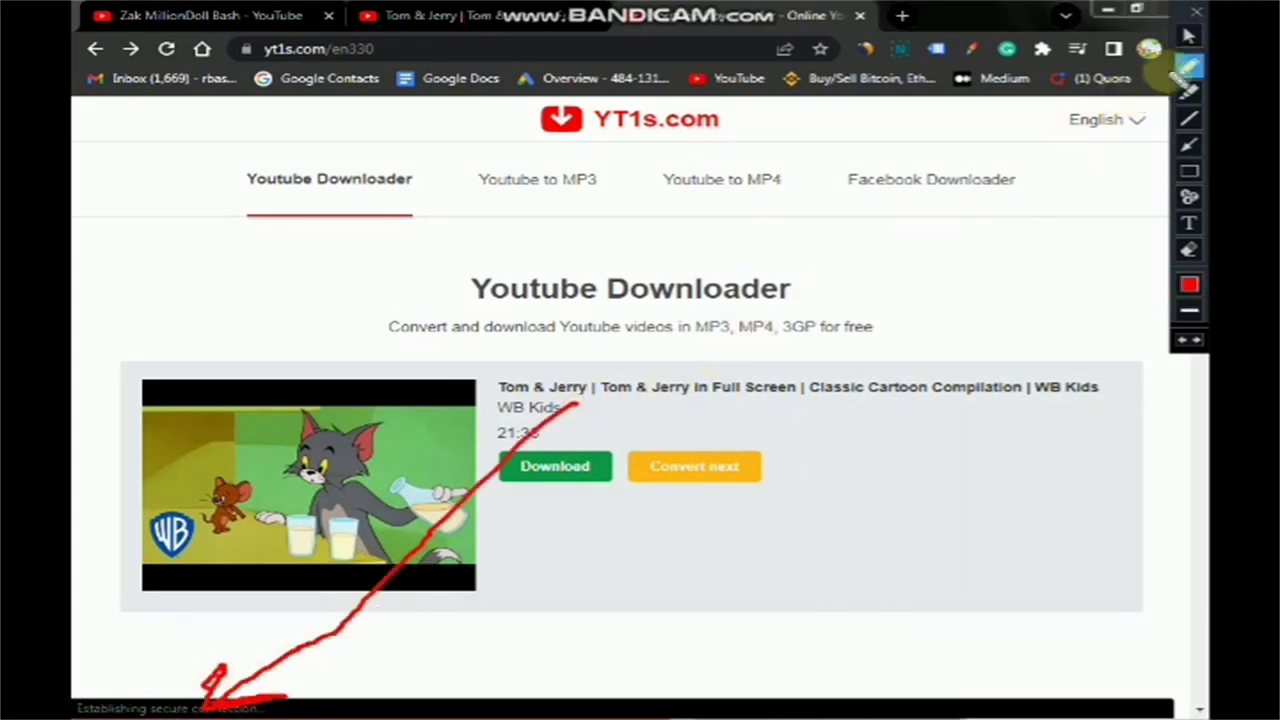
click(1189, 250)
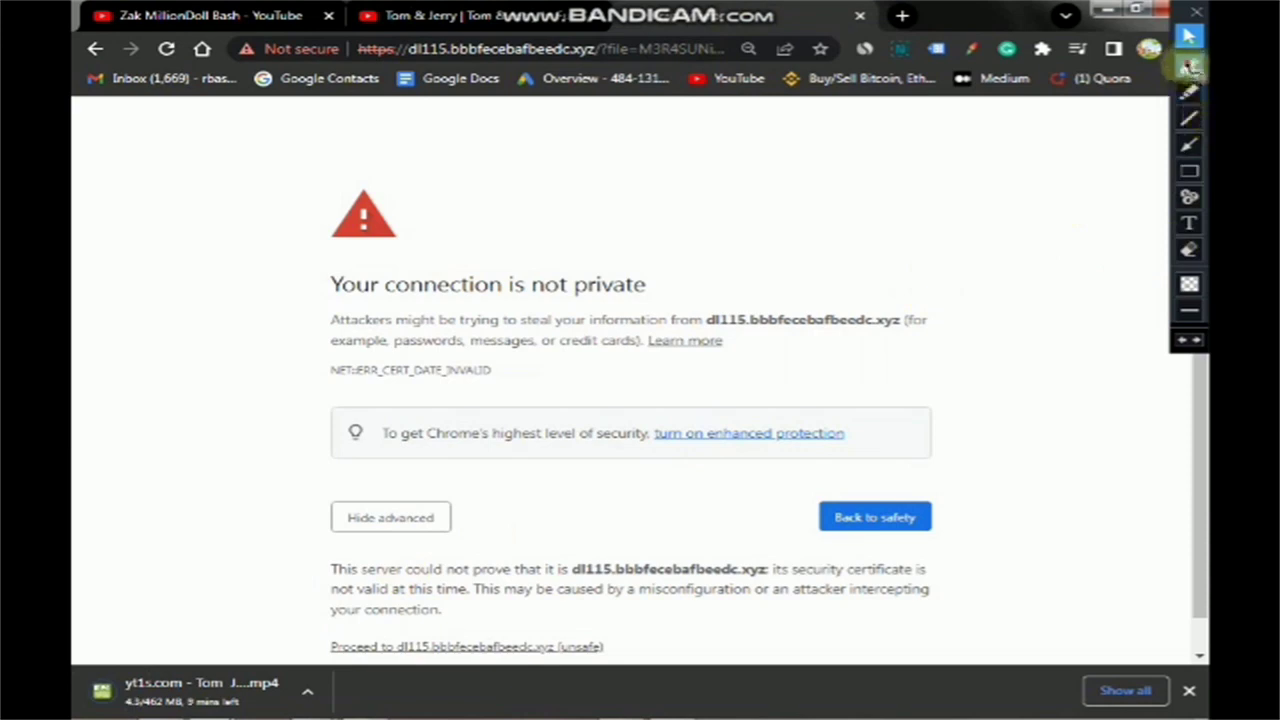
click(1189, 65)
mouse_move(374, 591)
mouse_down()
mouse_move(285, 703)
mouse_move(330, 697)
mouse_up()
mouse_move(72, 662)
mouse_down()
mouse_move(335, 690)
mouse_move(305, 712)
mouse_up()
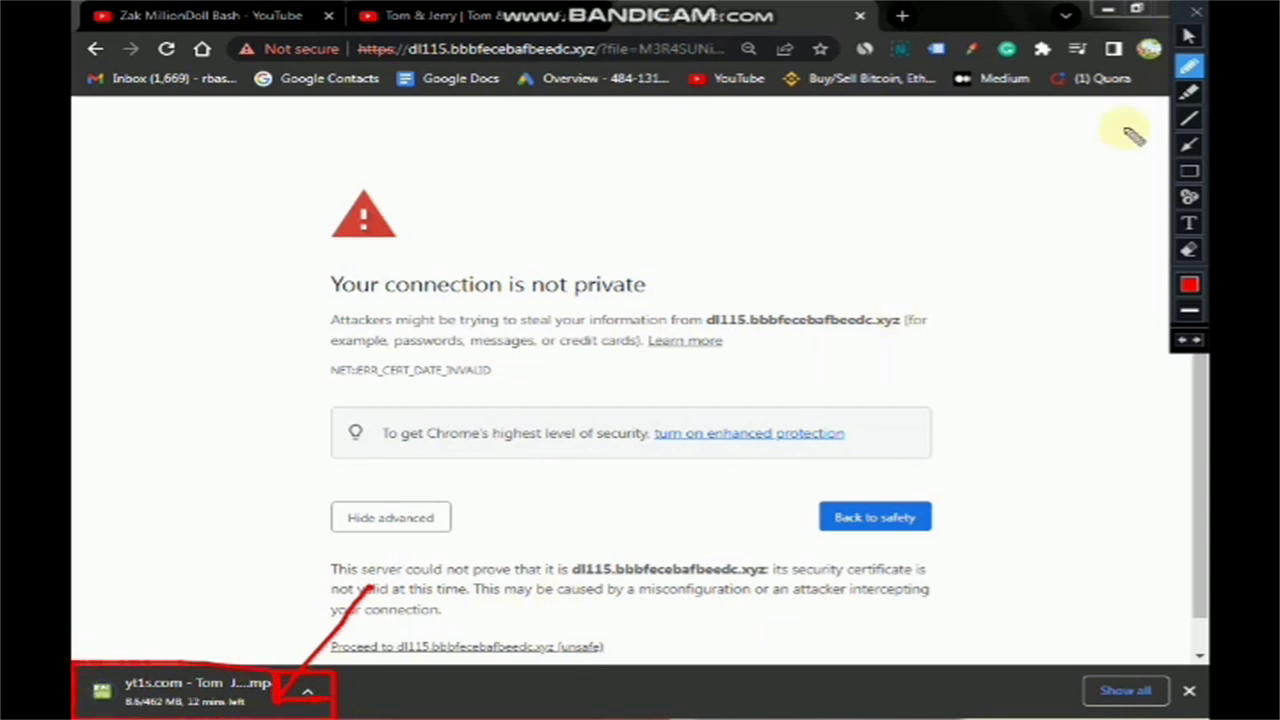
Return to the Tom & Jerry video's YouTube tab
click(1188, 250)
mouse_move(75, 585)
mouse_down()
mouse_move(306, 703)
mouse_move(525, 705)
mouse_up()
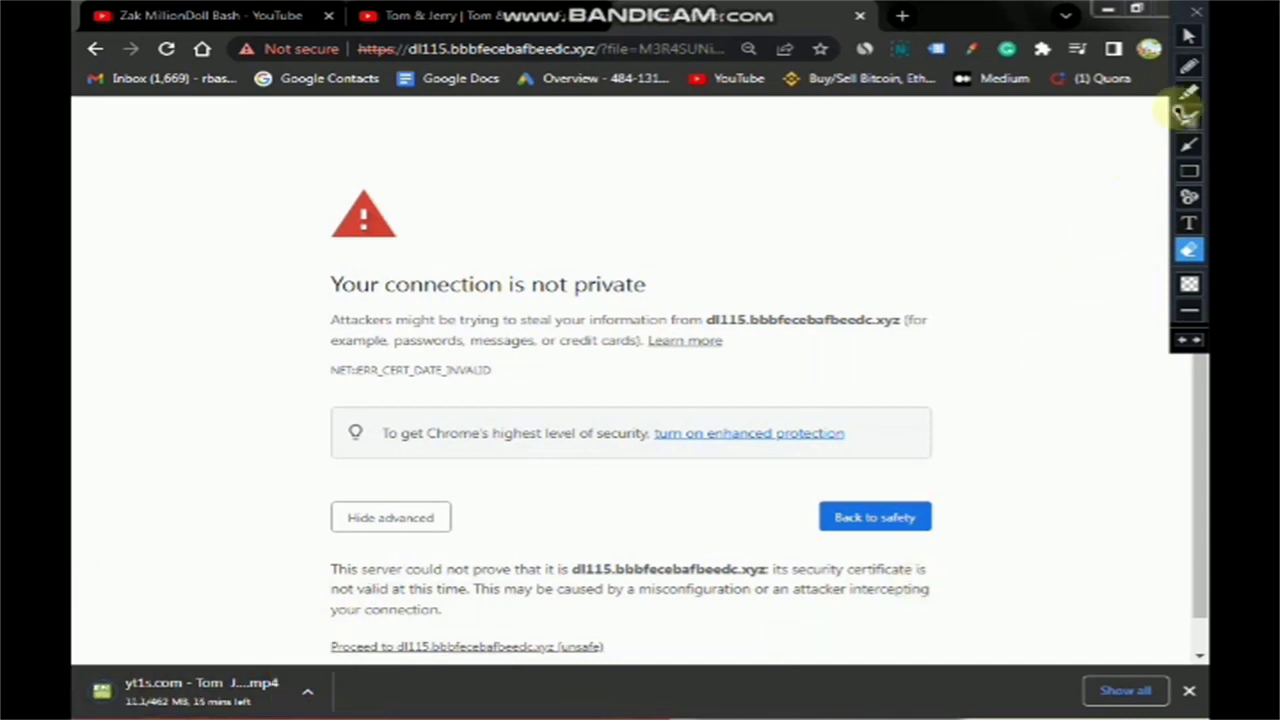
click(1188, 35)
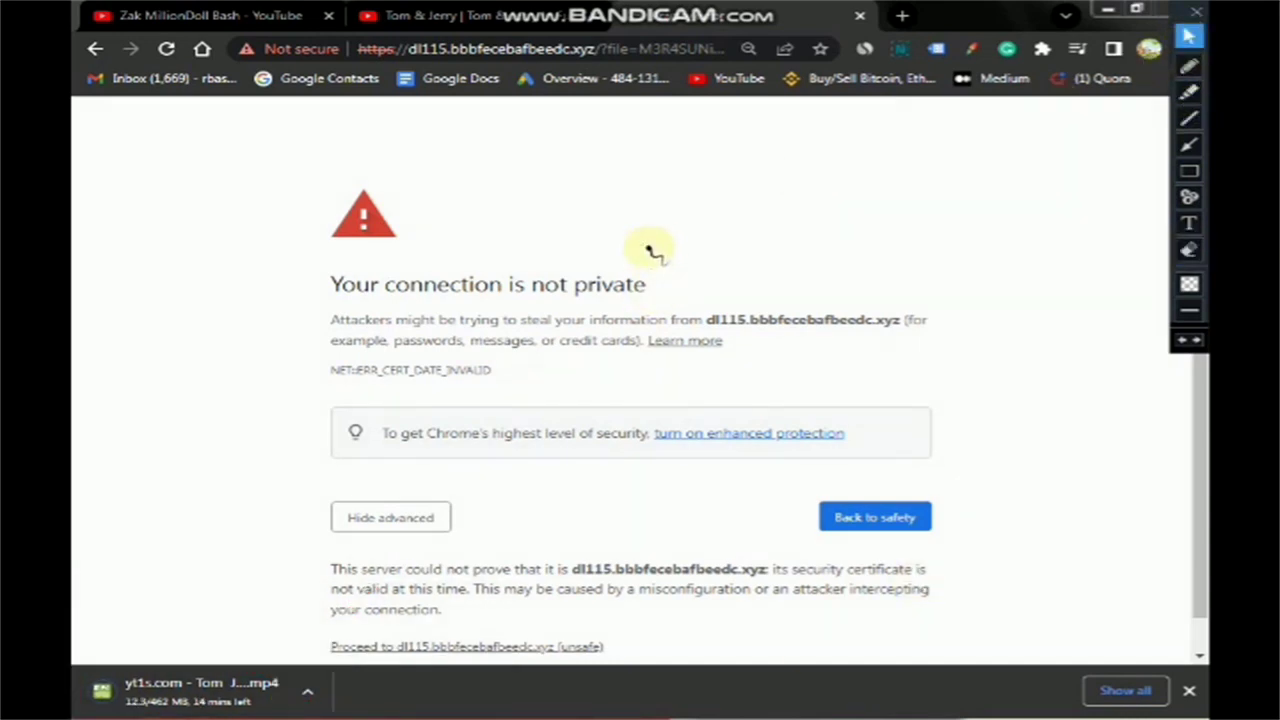
click(443, 15)
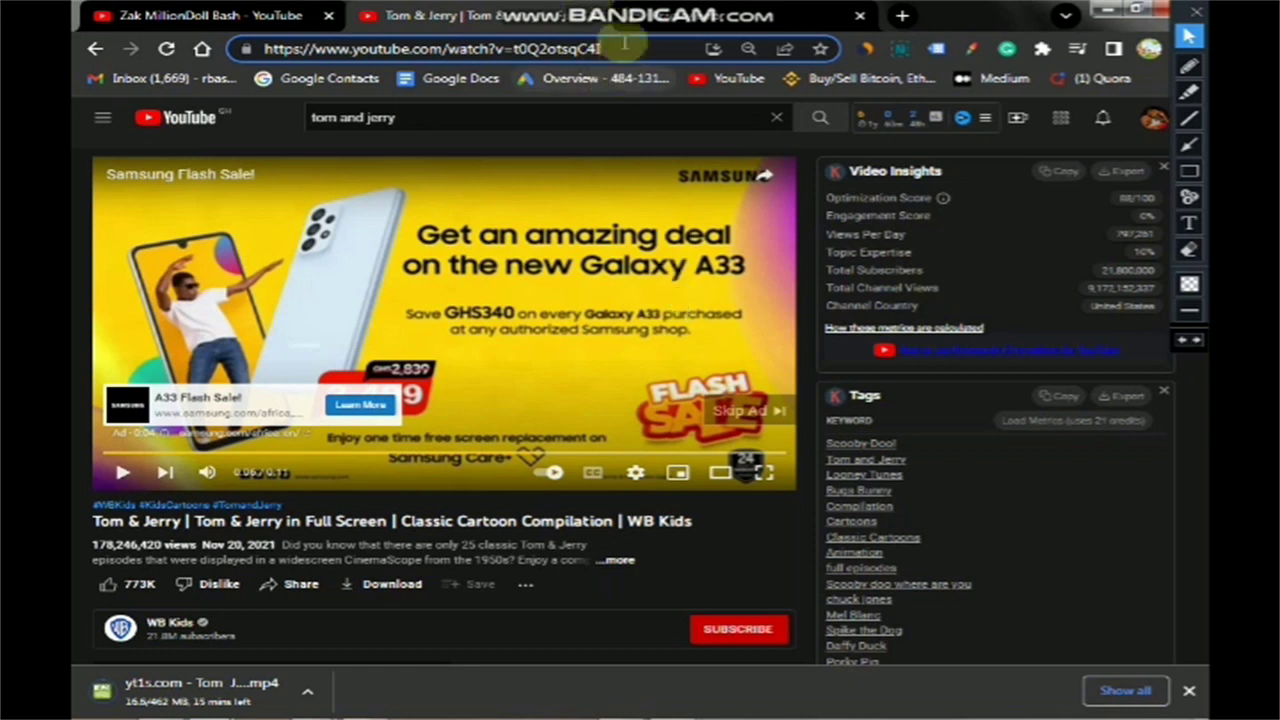
Copy the YouTube video's full web address from the address bar
drag(600, 48, 322, 50)
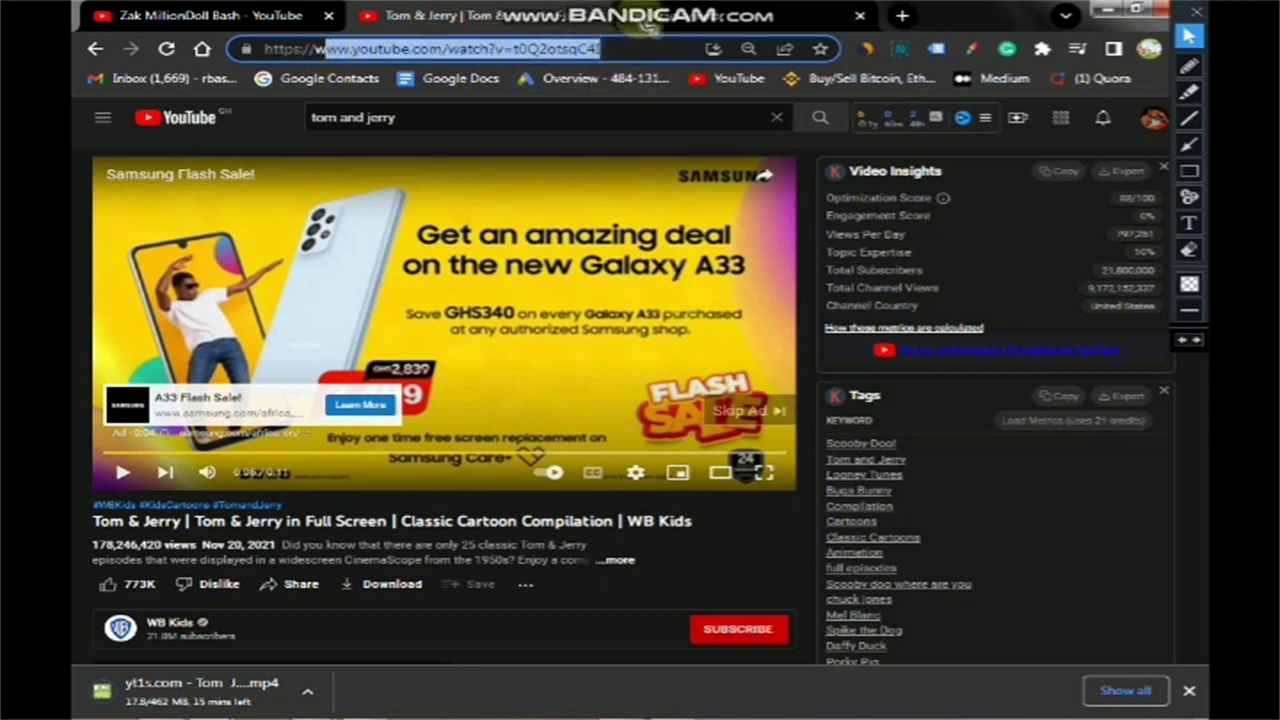
key(ctrl+v)
key(Return)
Go back to the YT1s.com downloader with the video link entered
click(95, 49)
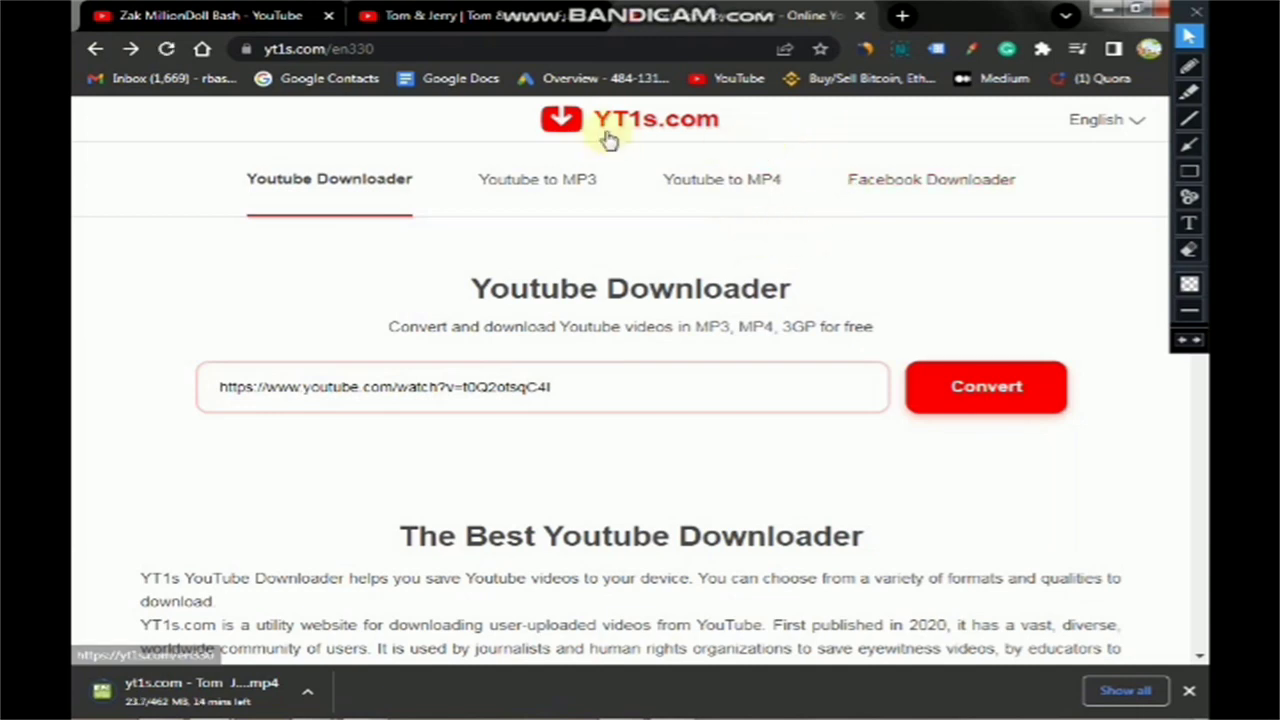
click(1190, 65)
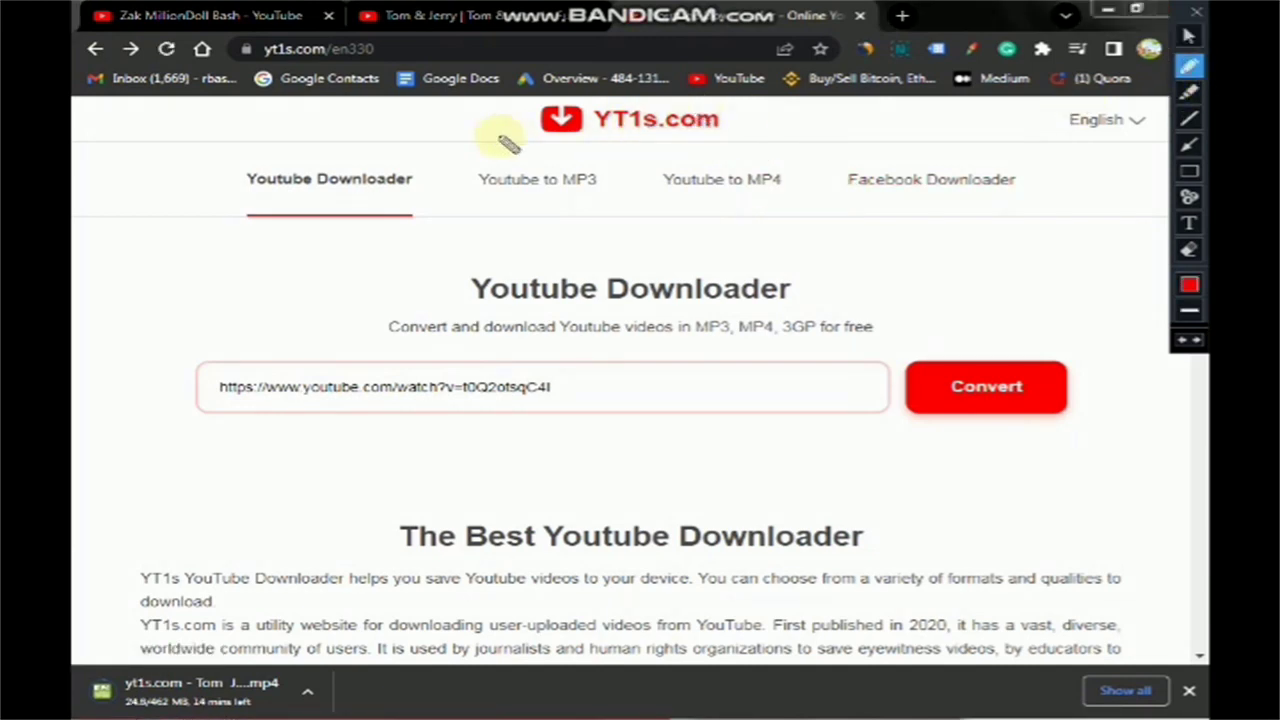
drag(540, 140, 604, 147)
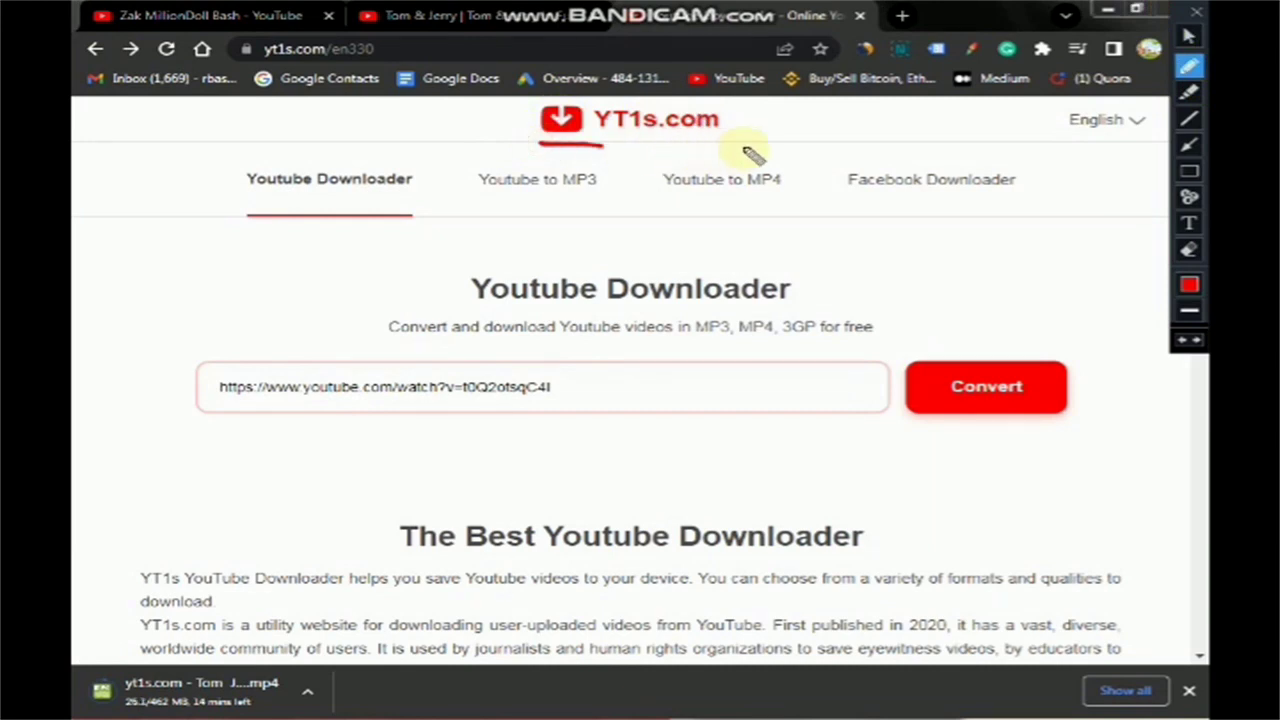
mouse_move(725, 148)
mouse_down()
mouse_move(737, 94)
mouse_move(523, 86)
mouse_move(531, 134)
mouse_move(590, 145)
mouse_up()
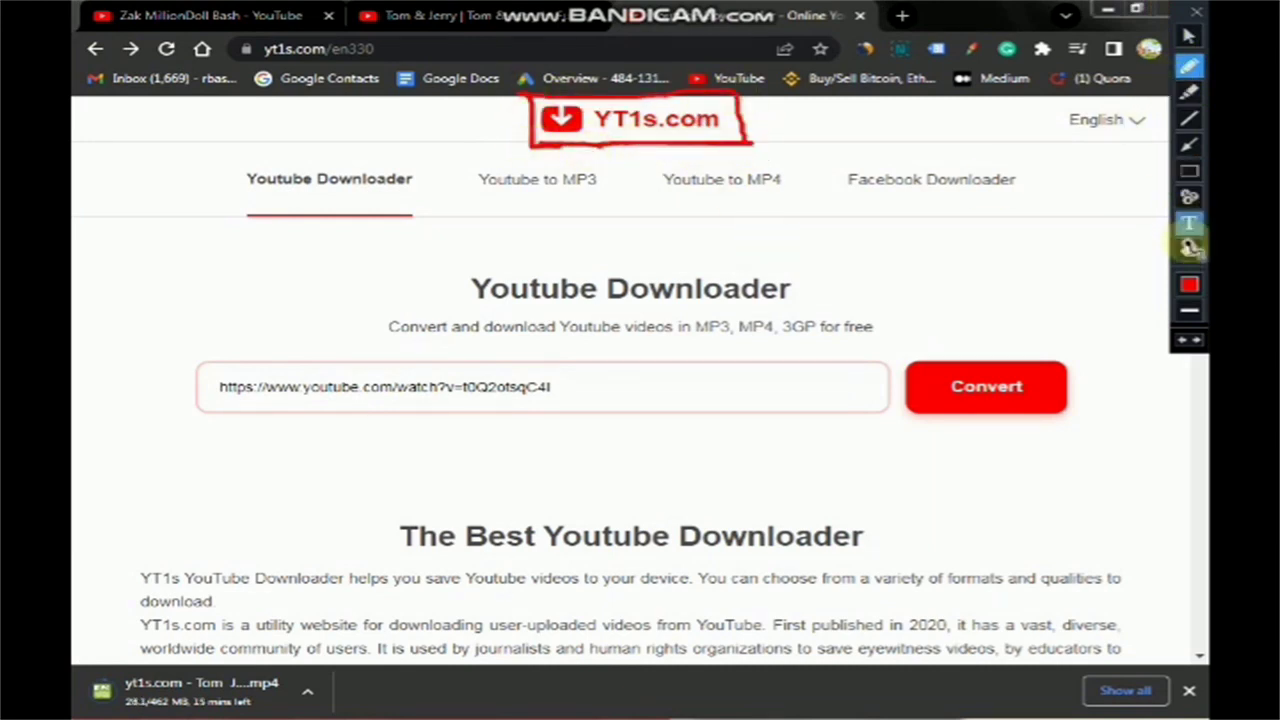
click(1189, 249)
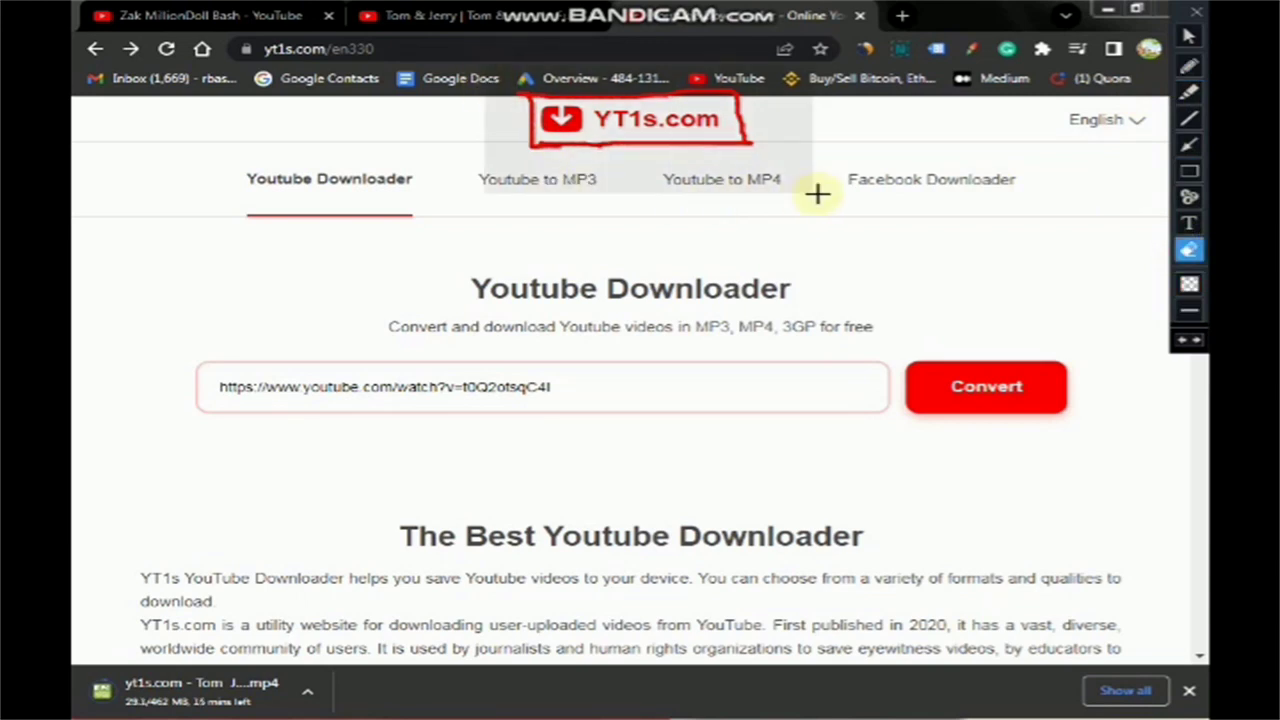